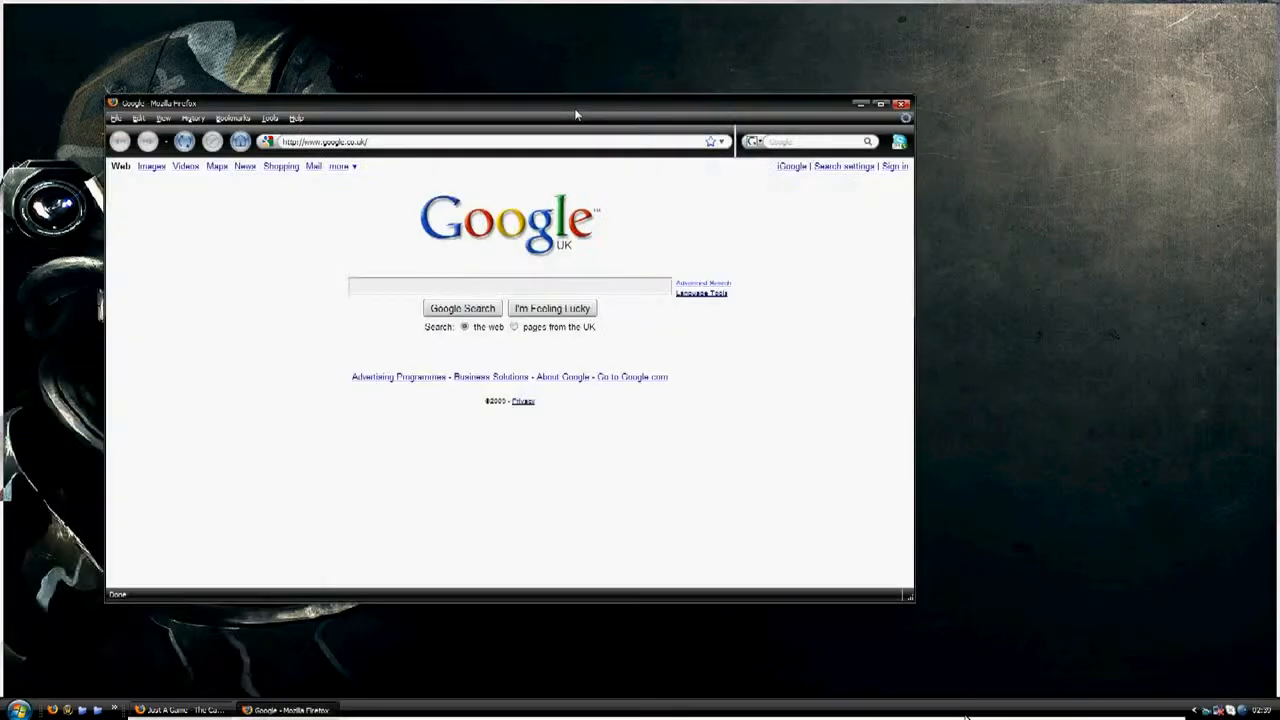
left_click_drag(580, 114, 695, 177)
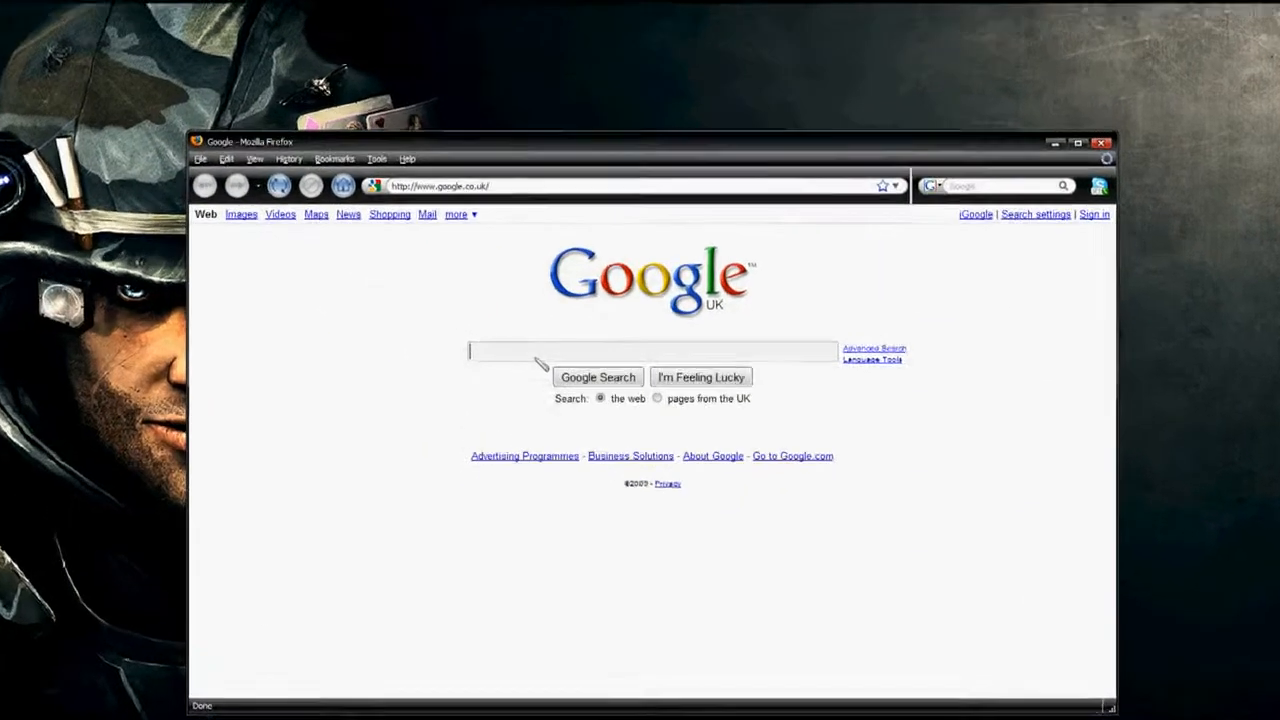
type("Ventrilo")
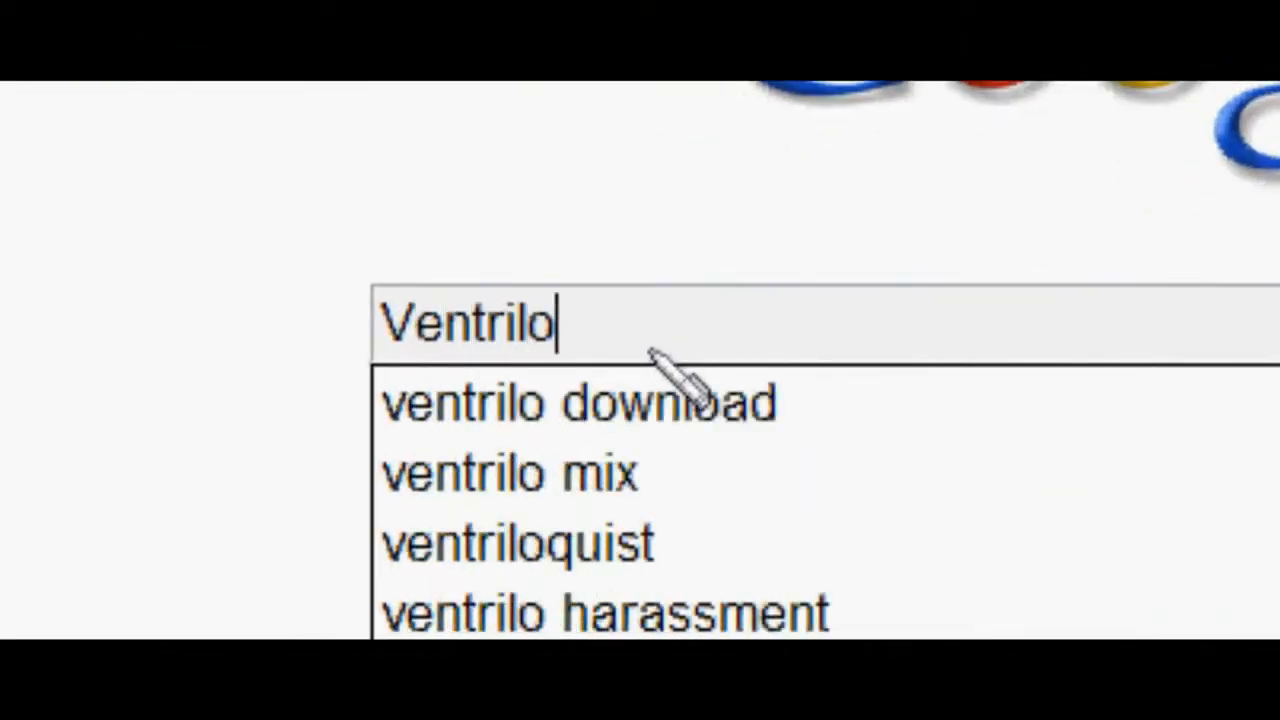
key("Return")
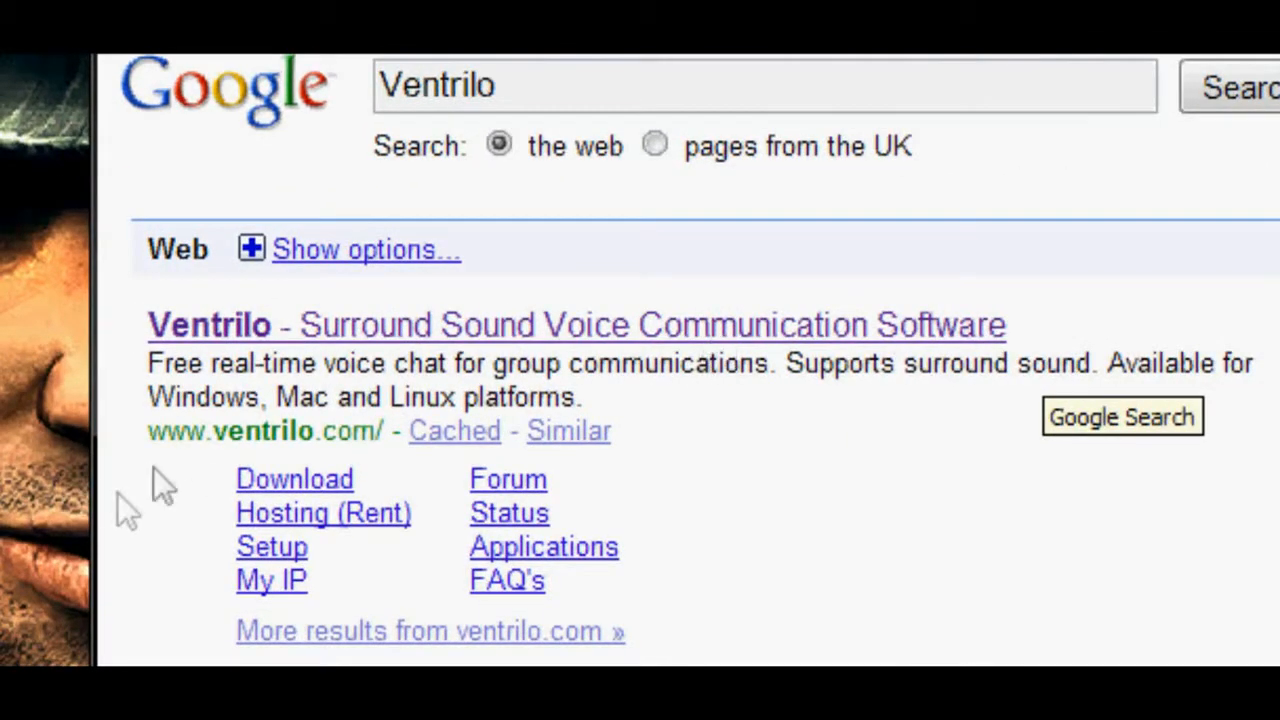
left_click_drag(150, 431, 380, 418)
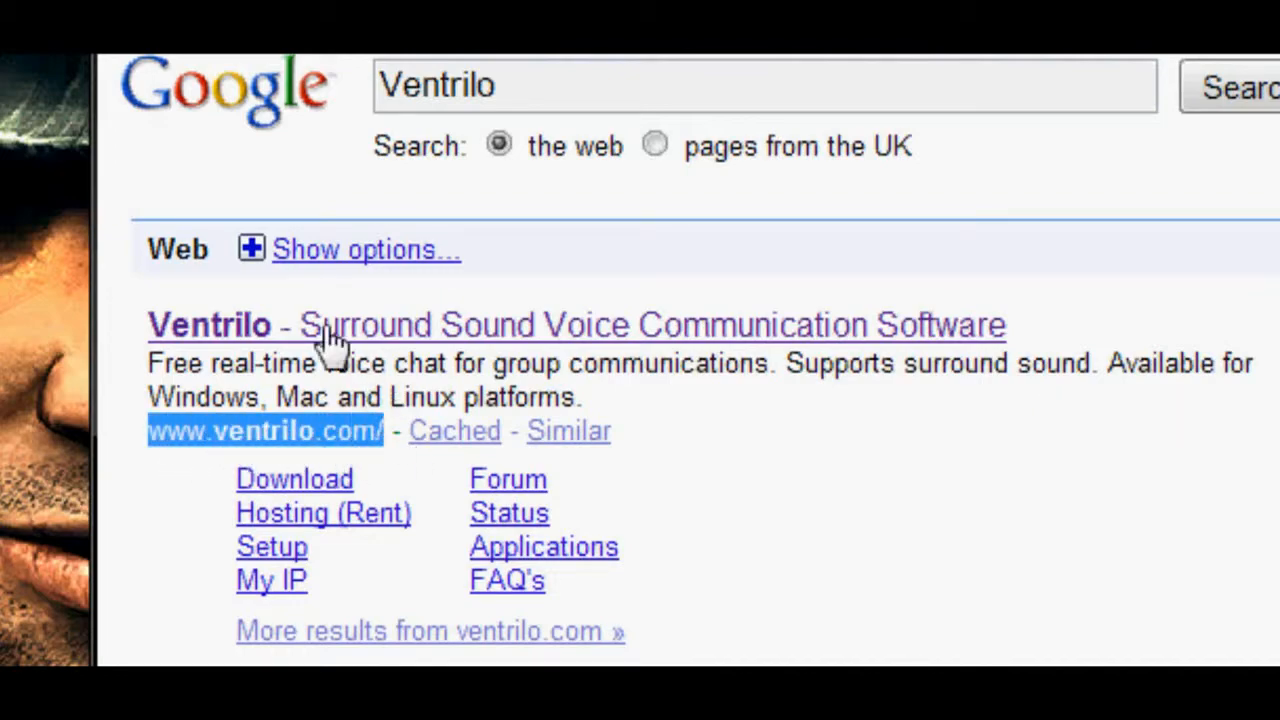
left_click(298, 327)
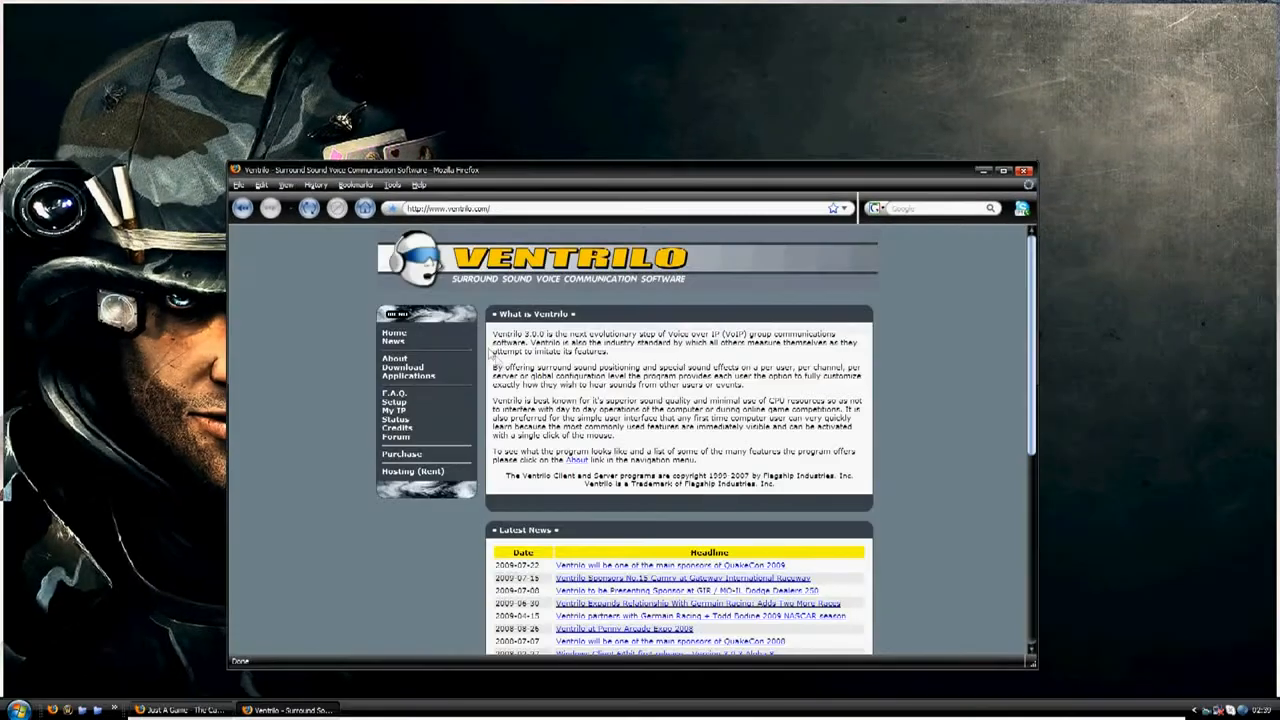
Step: Look over the Ventrilo home page and open the site's Download page
scroll(668, 533, "down", 10)
scroll(668, 533, "up", 4)
scroll(627, 512, "up", 6)
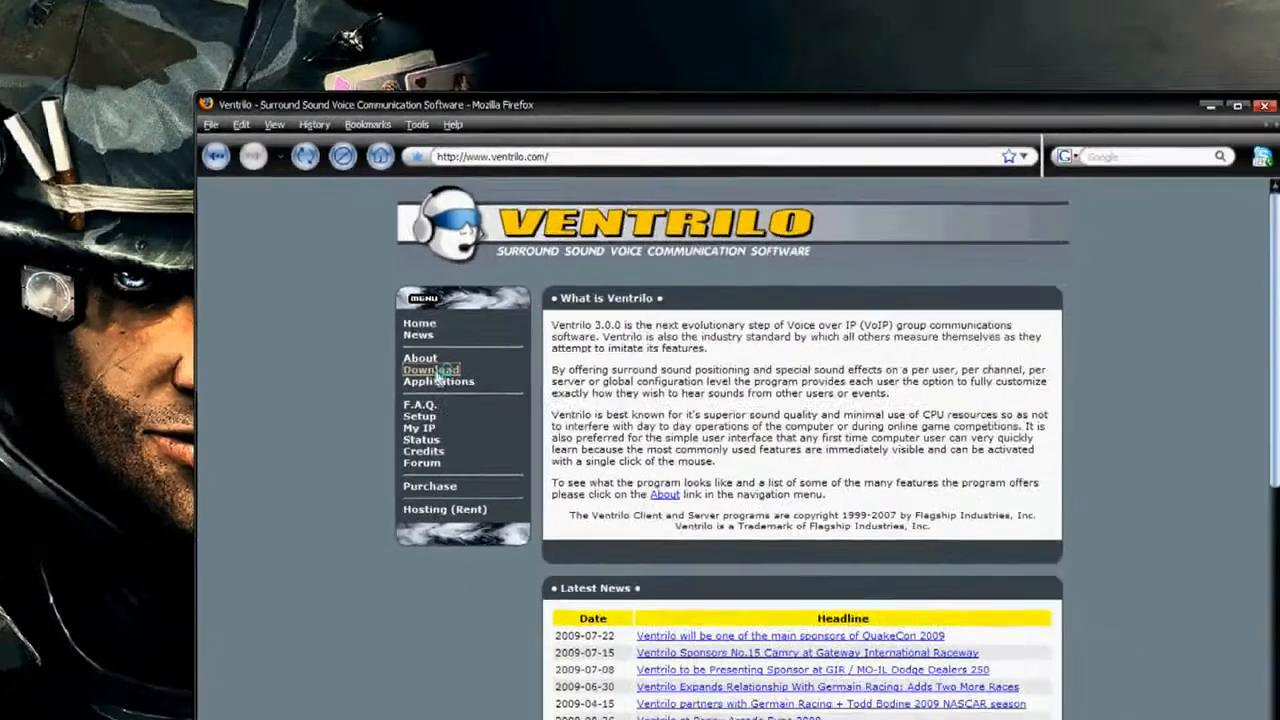
left_click(662, 395)
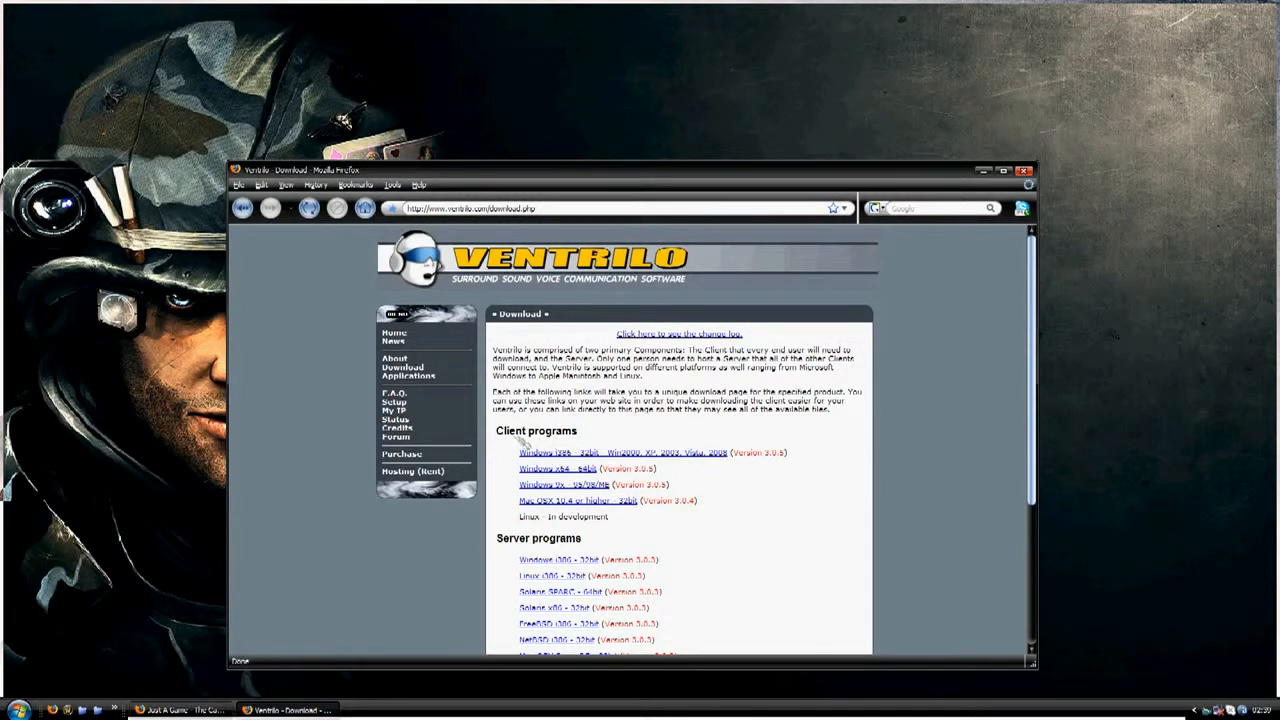
Step: Under Client programs, open the download page for the Windows i386 - 32bit client
left_click_drag(496, 434, 590, 436)
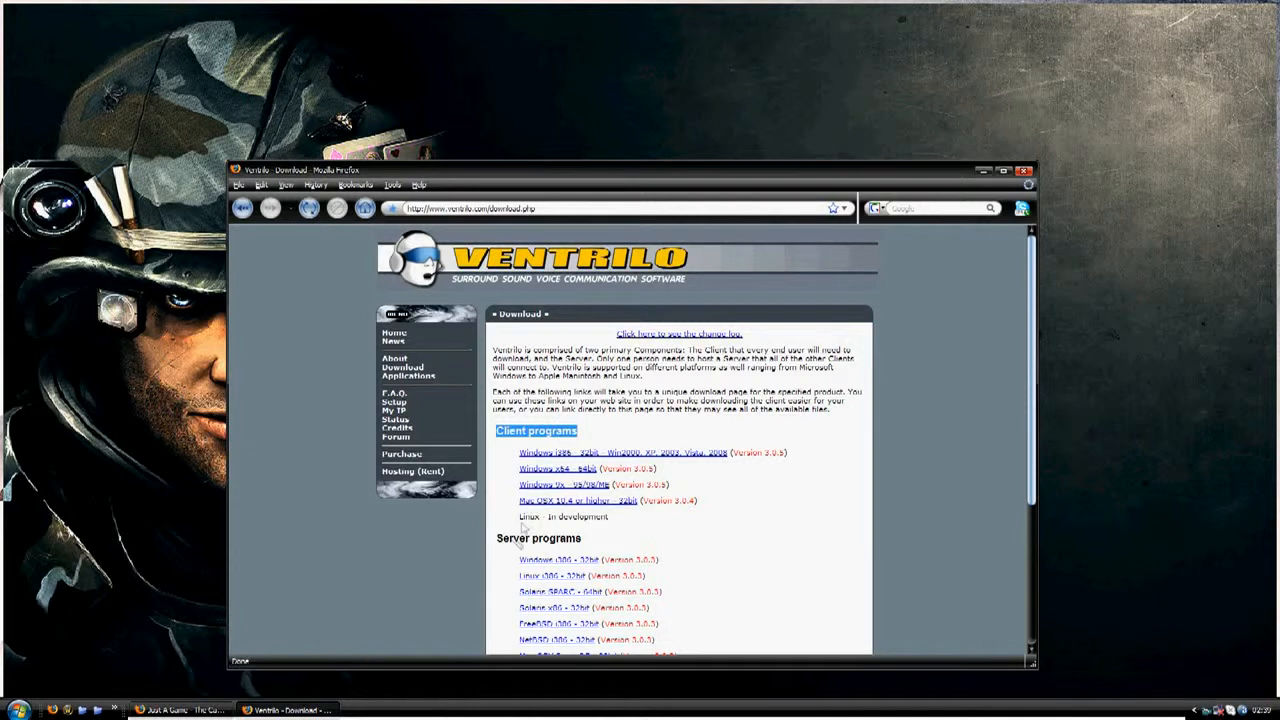
left_click_drag(498, 538, 580, 540)
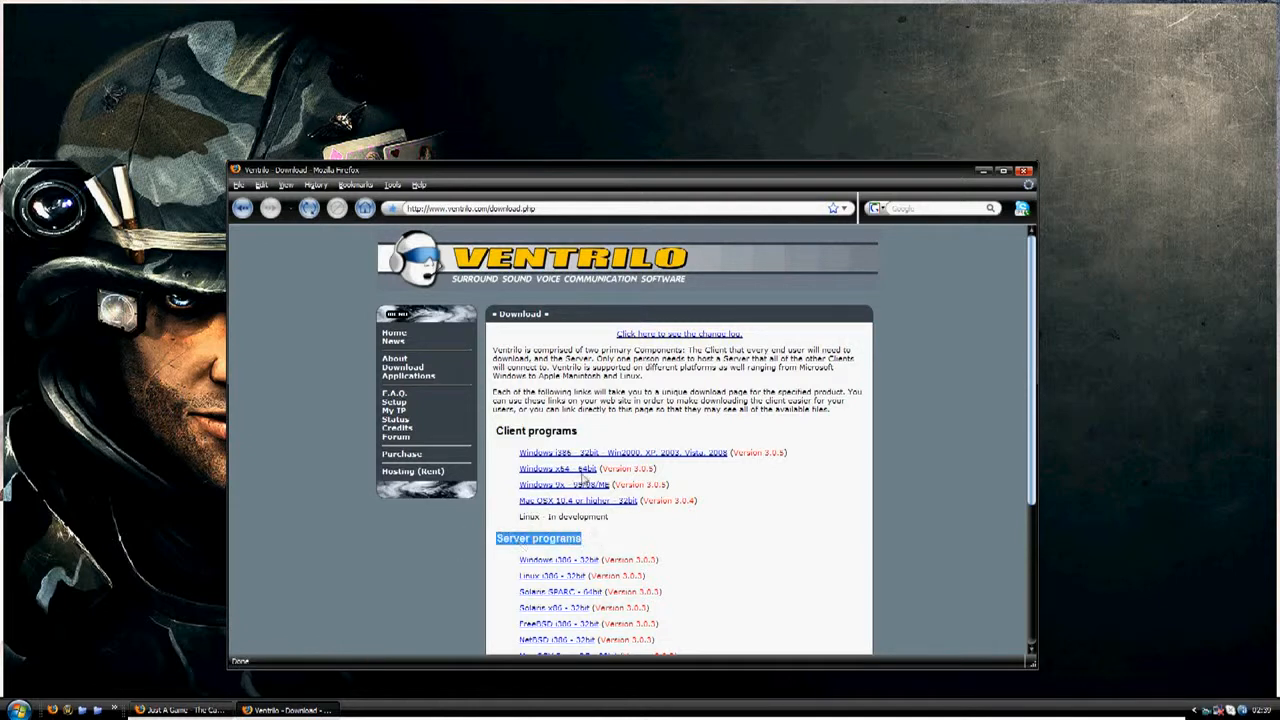
left_click_drag(498, 434, 604, 433)
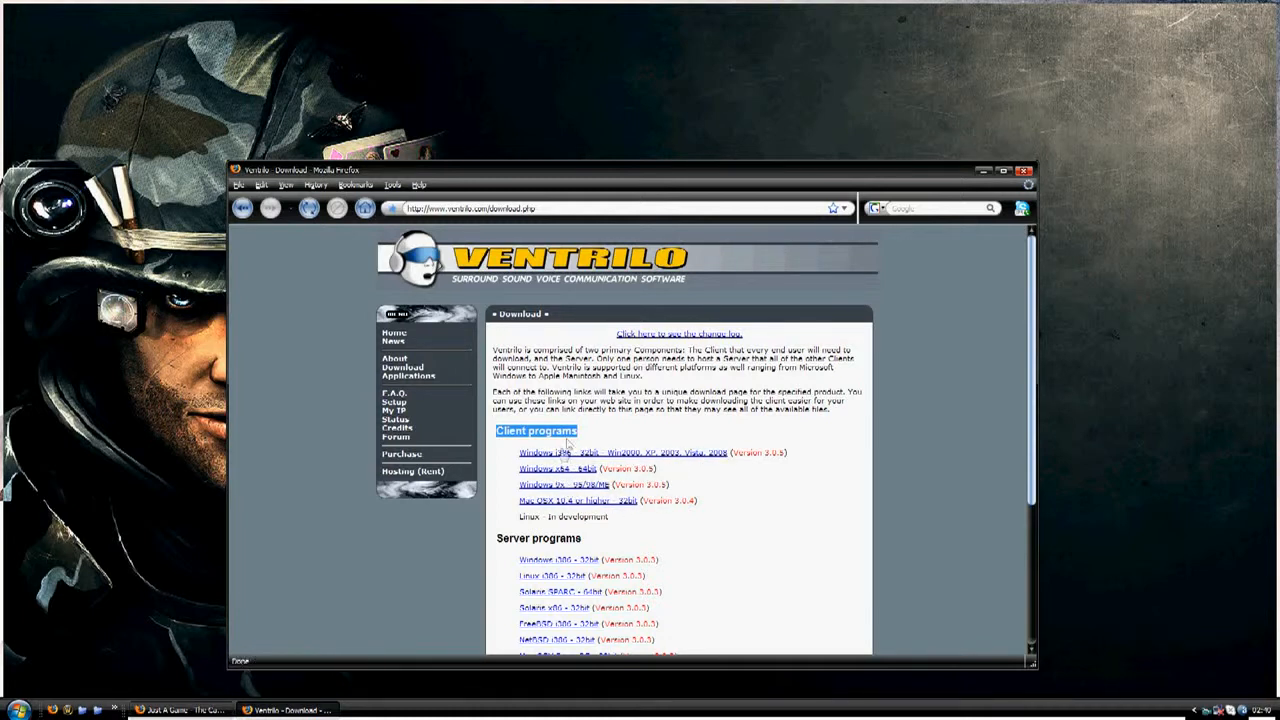
left_click(663, 455)
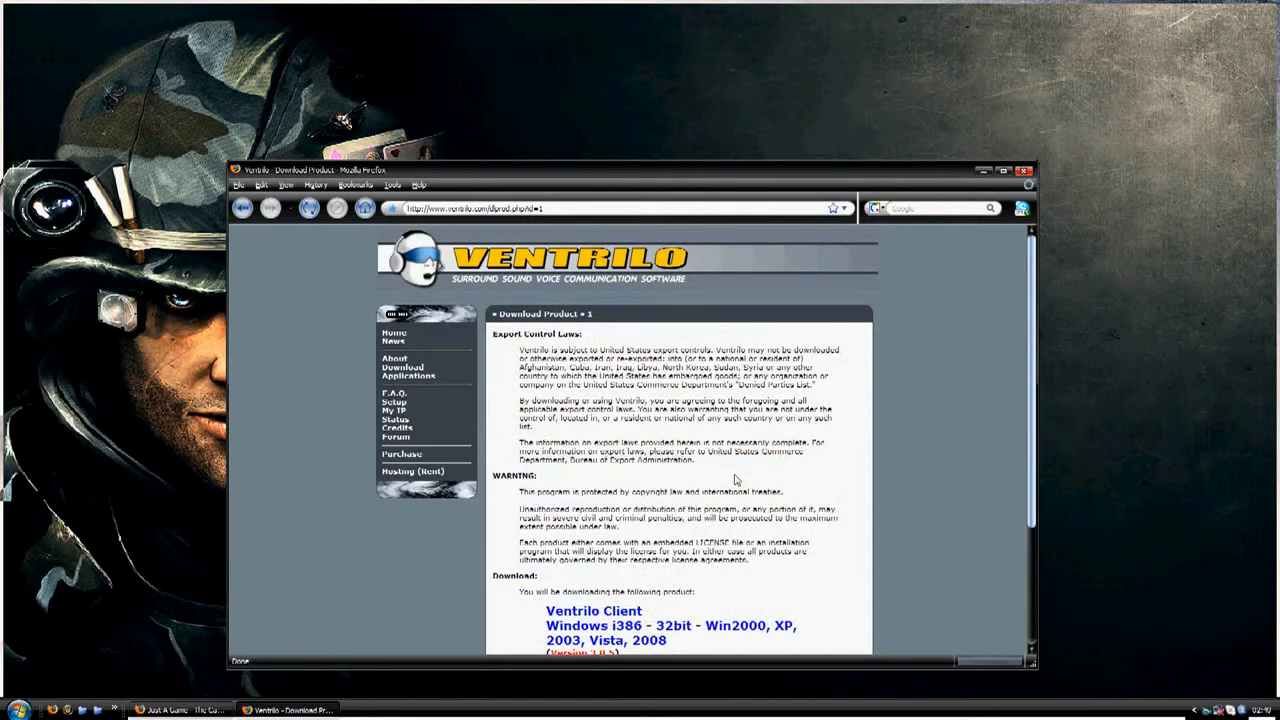
Step: Agree to the licence terms for the Ventrilo Client 3.0.5 Windows i386 download
scroll(543, 481, "down", 3)
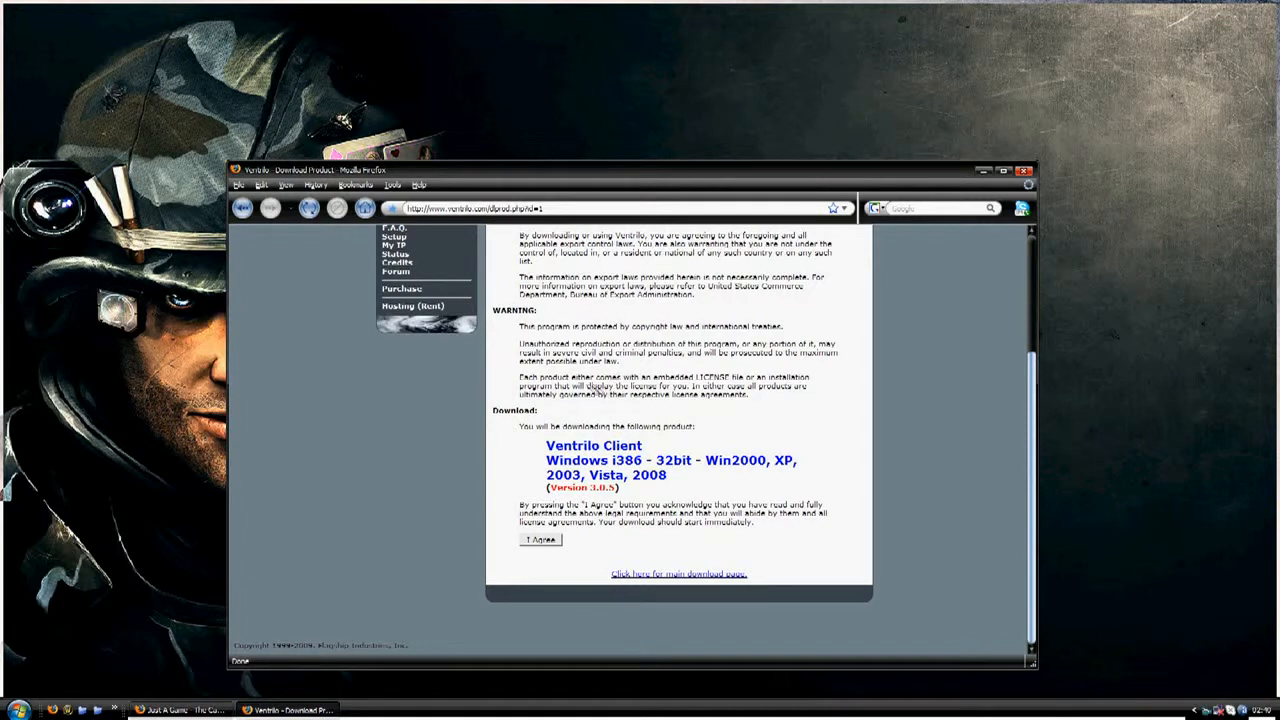
left_click_drag(521, 505, 763, 516)
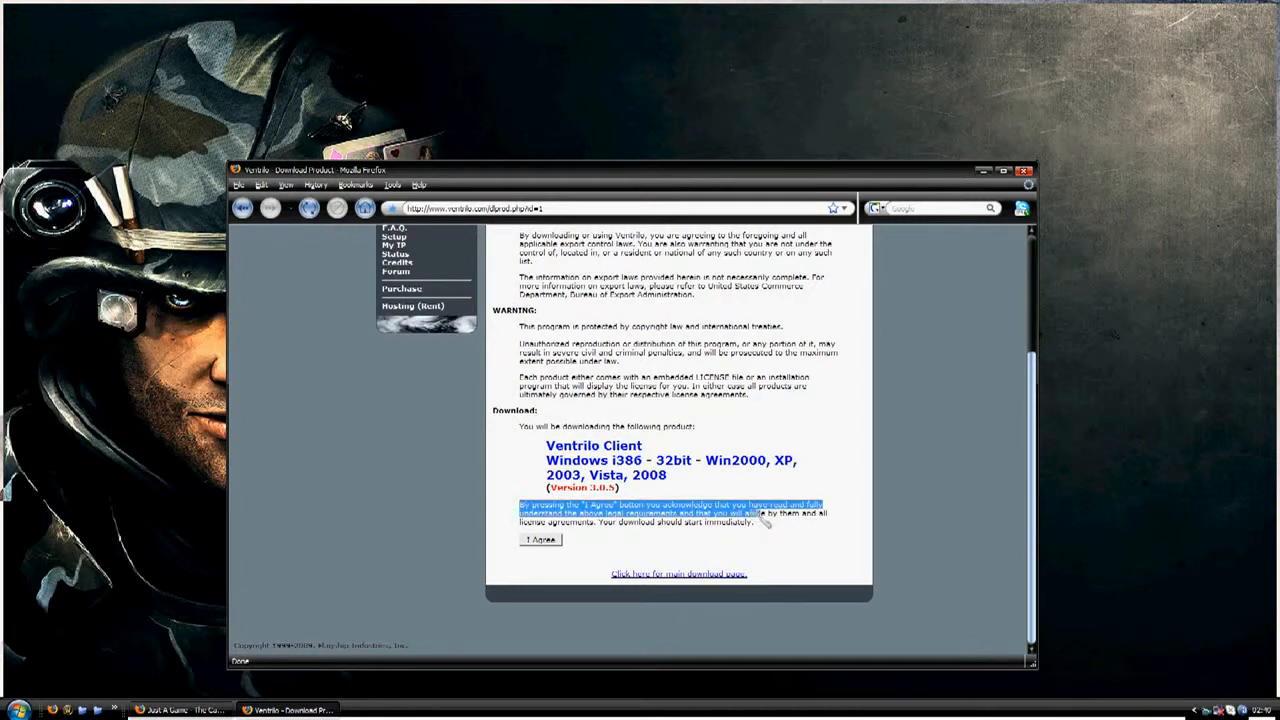
left_click(541, 541)
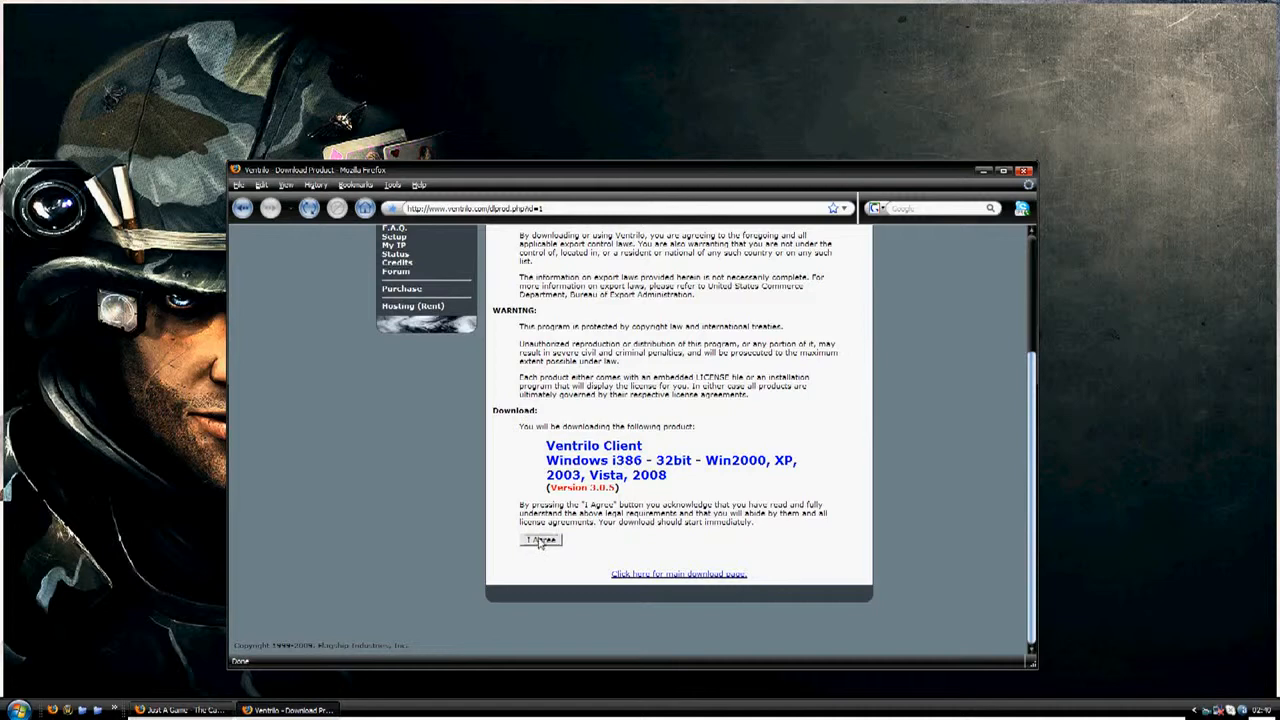
left_click(540, 541)
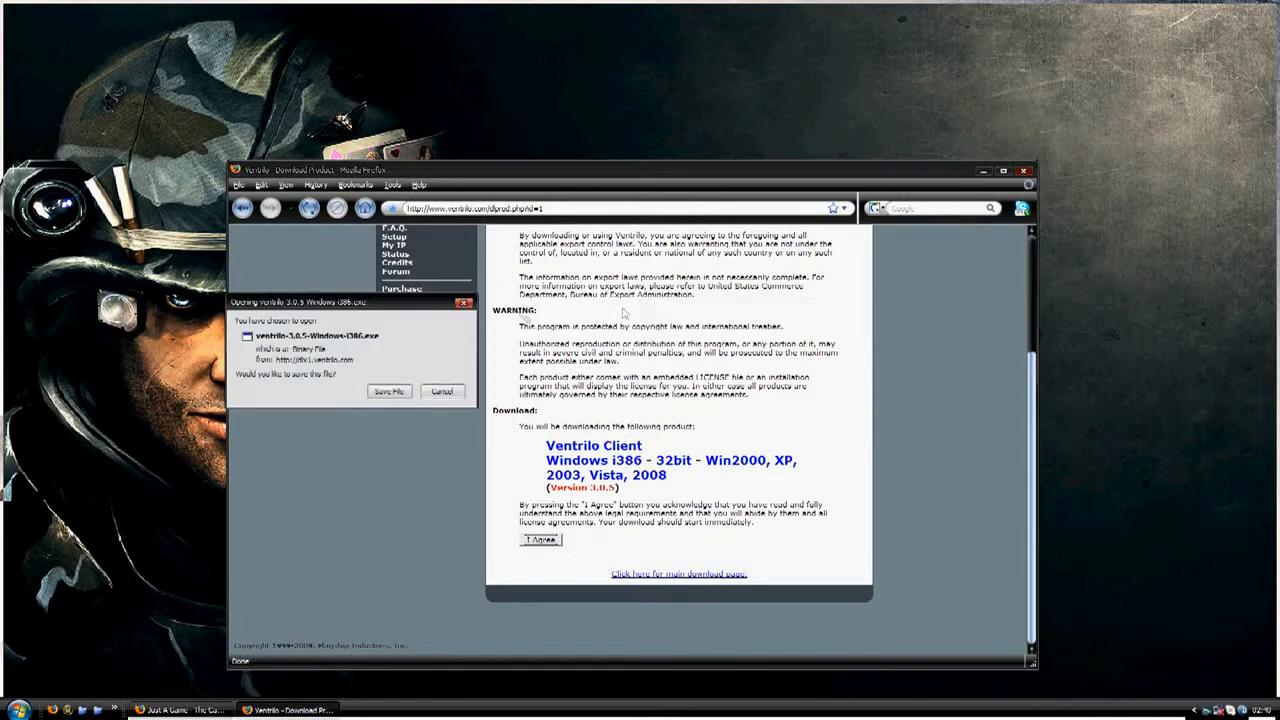
Step: Choose to save ventrilo-3.0.5-Windows-i386.exe in the Downloads folder, but cancel the save
left_click_drag(398, 303, 571, 293)
left_click(565, 381)
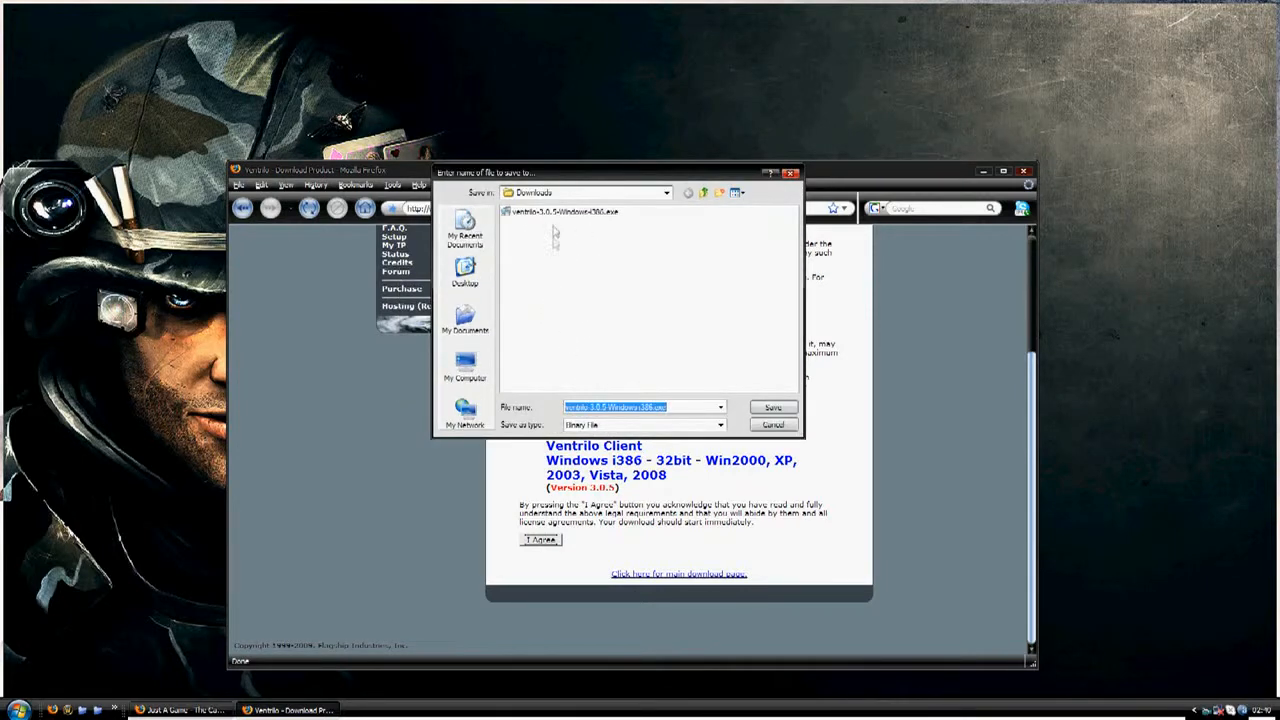
left_click(765, 425)
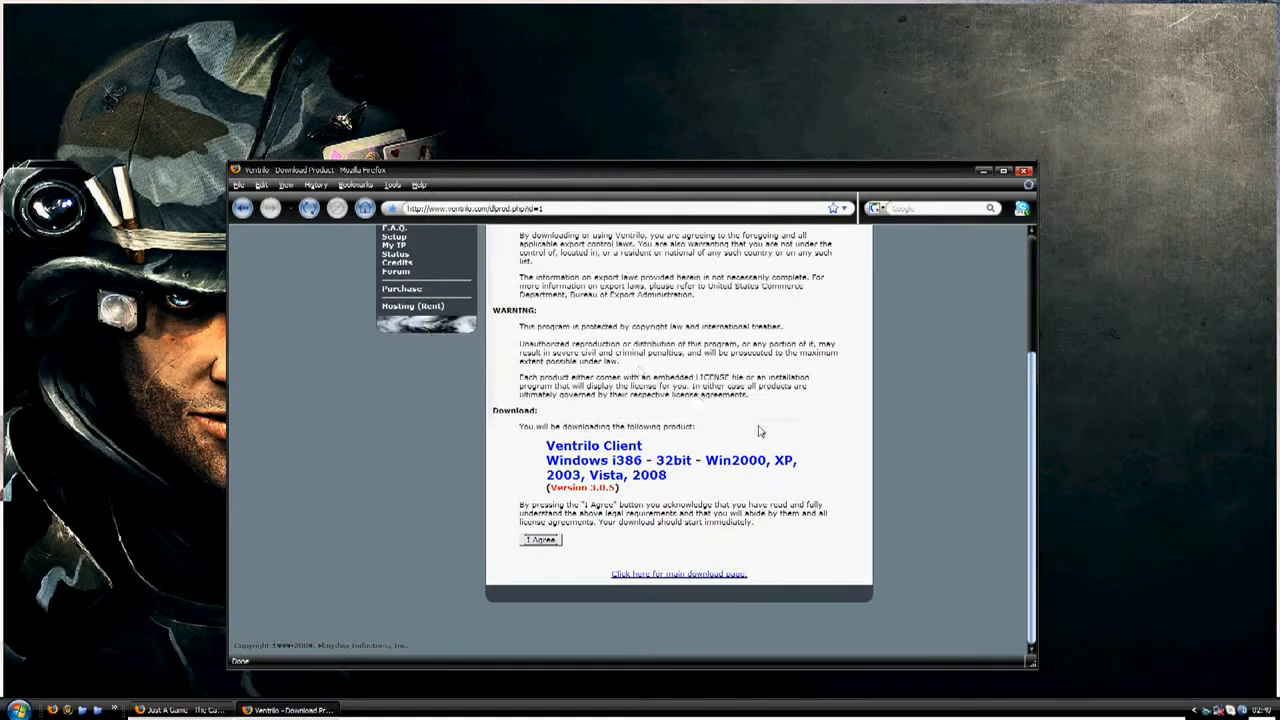
Step: Close the browser window and open the Downloads folder that holds the Ventrilo installer
left_click_drag(600, 172, 645, 117)
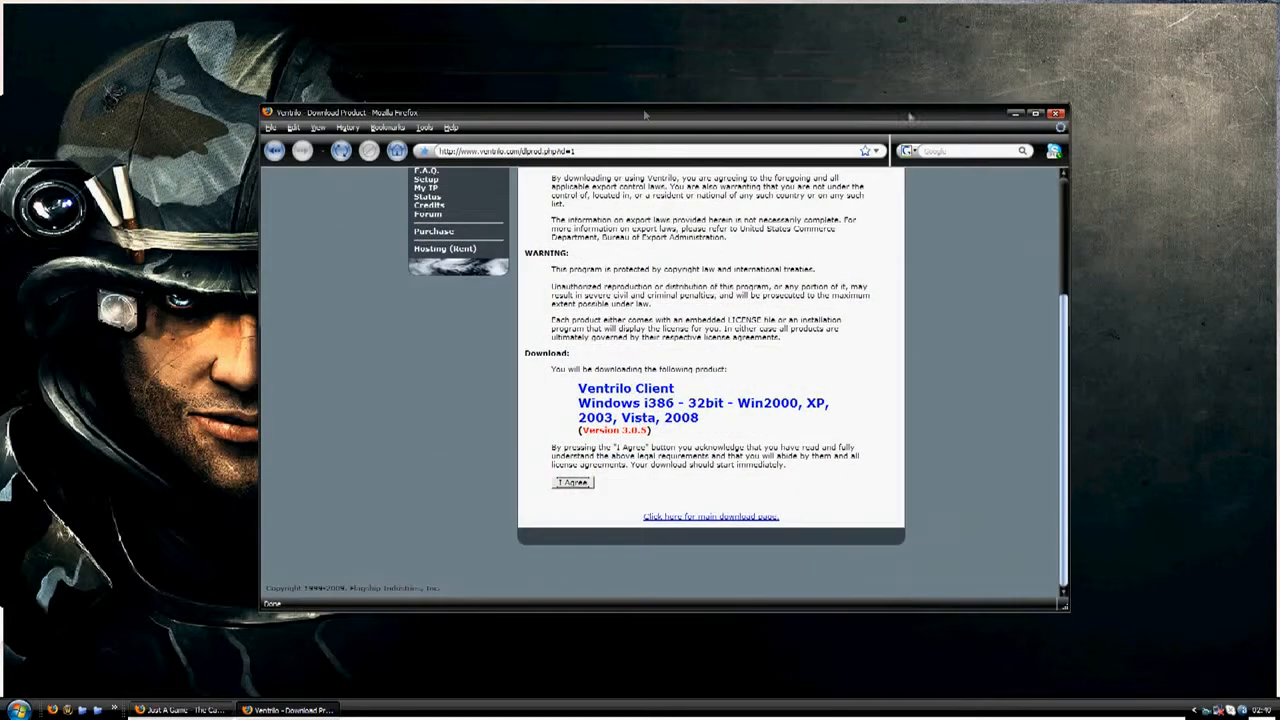
left_click(1055, 113)
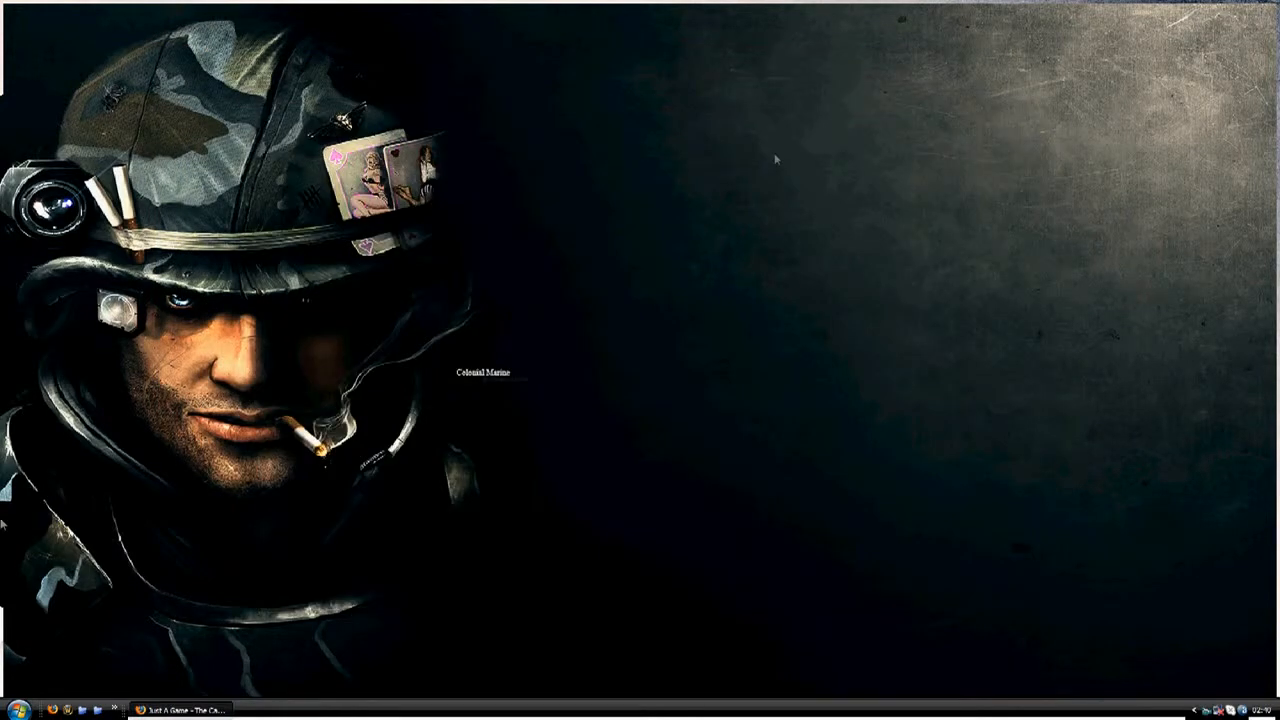
left_click(97, 710)
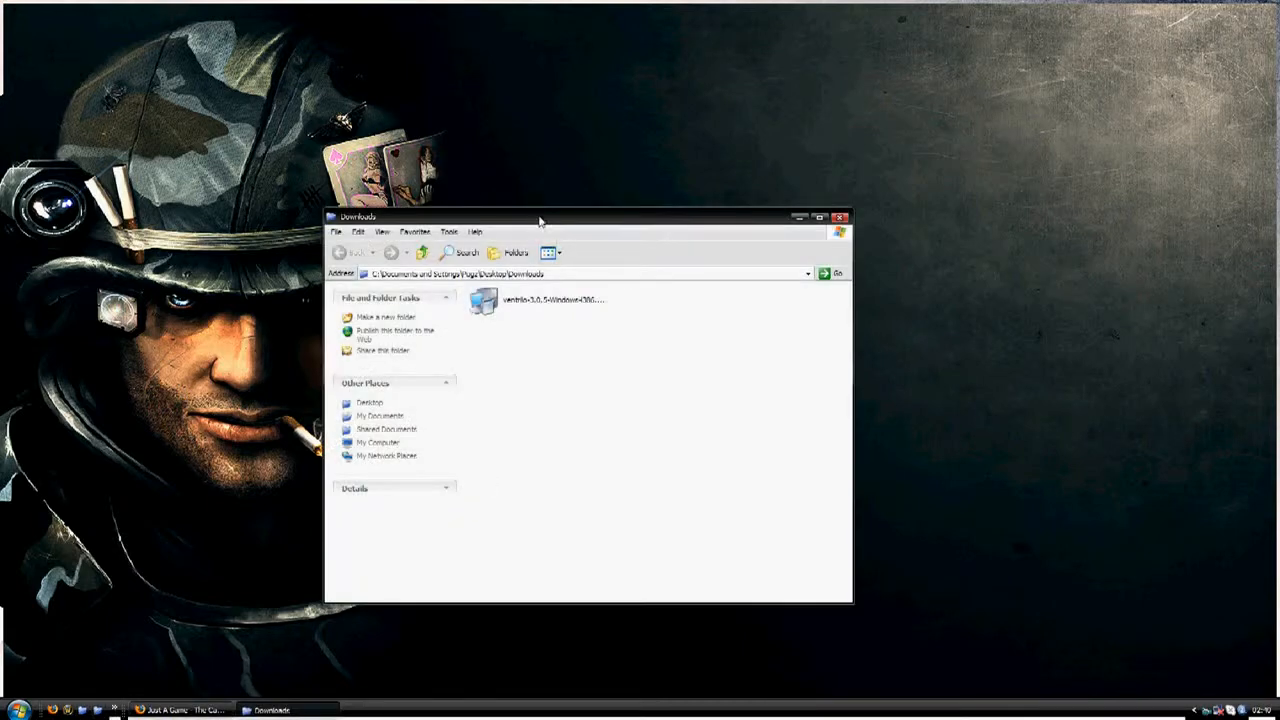
left_click_drag(540, 220, 632, 160)
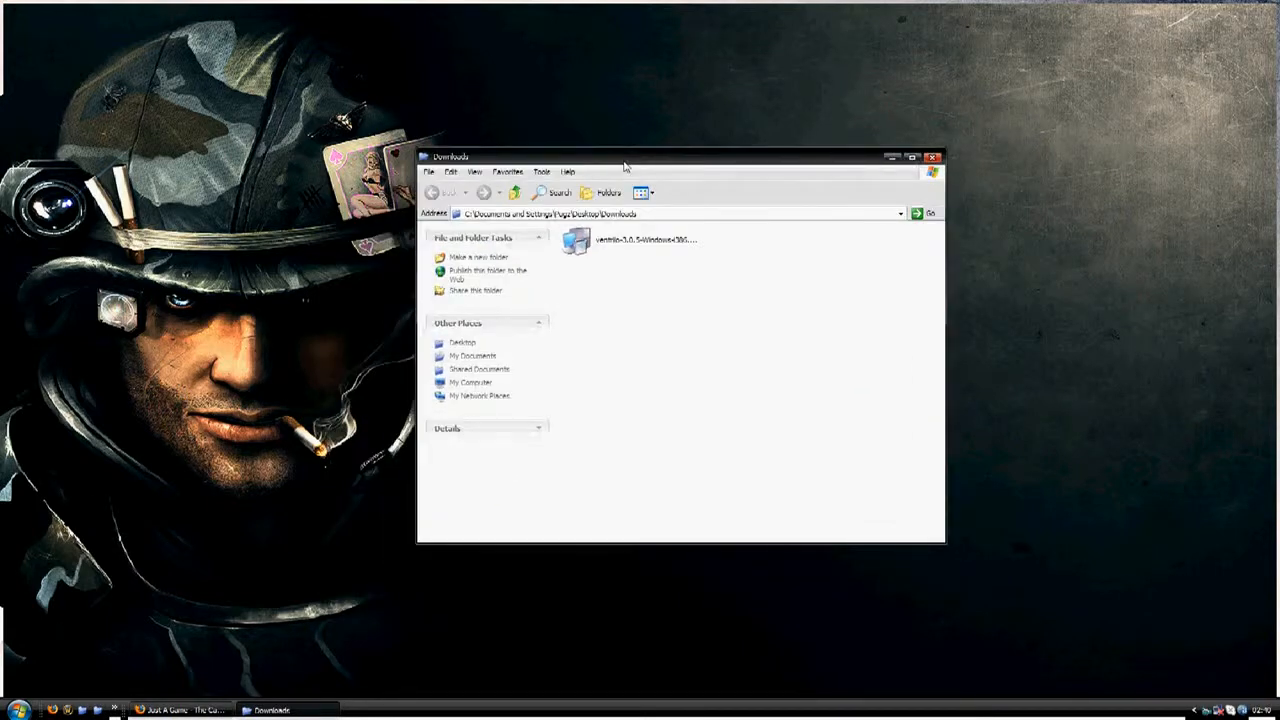
Step: Run the ventrilo-3.0.5-Windows-i386.exe installer, but decline uninstalling the existing client version, and leave the Downloads folder
left_click(608, 246)
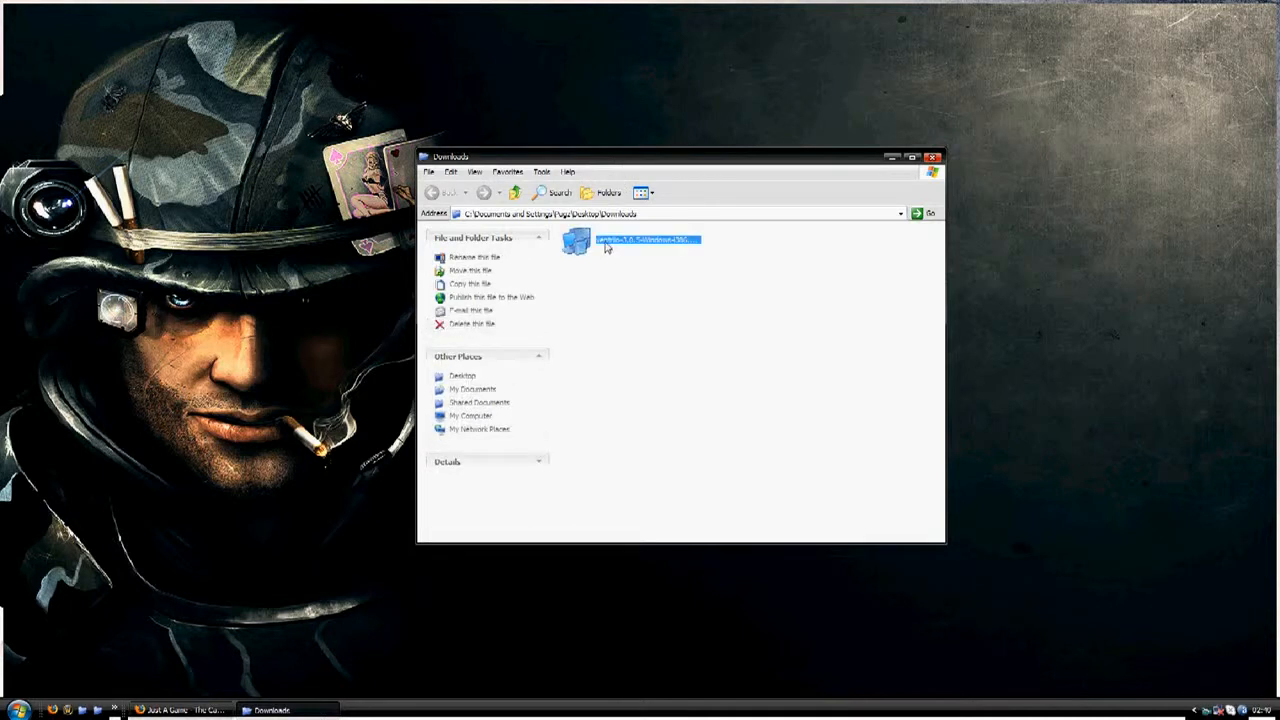
double_click(606, 246)
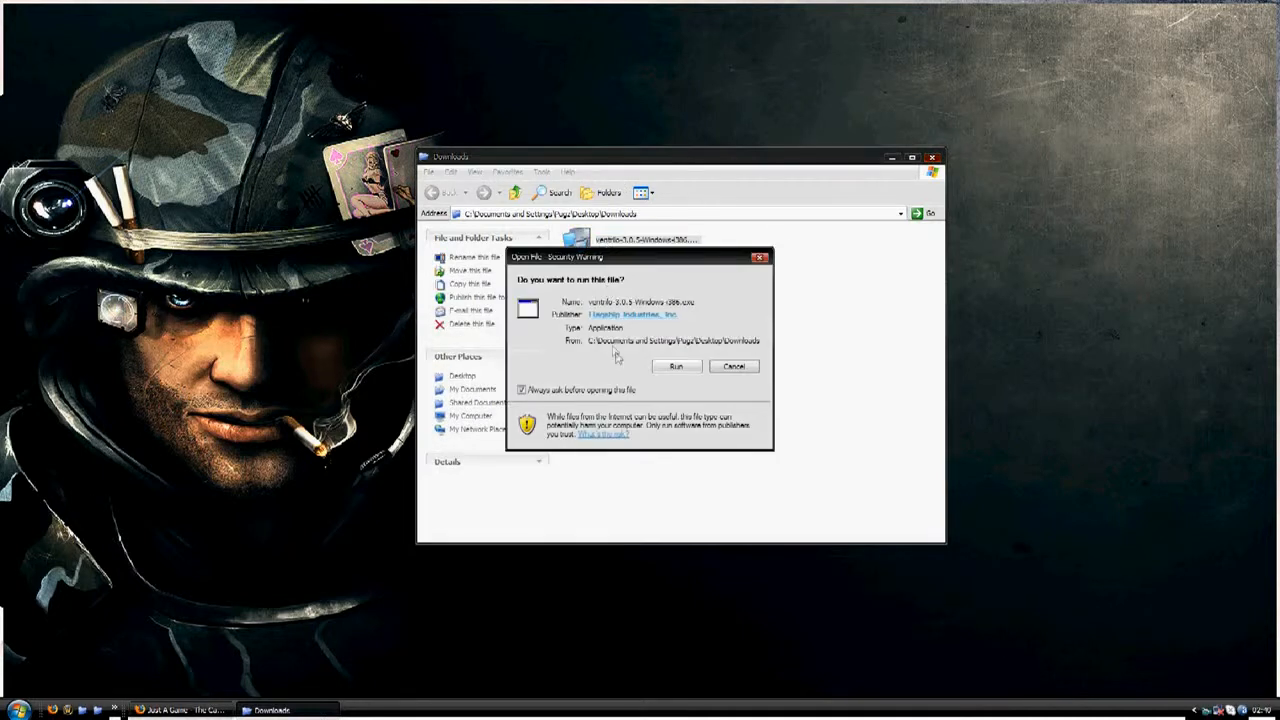
left_click(667, 368)
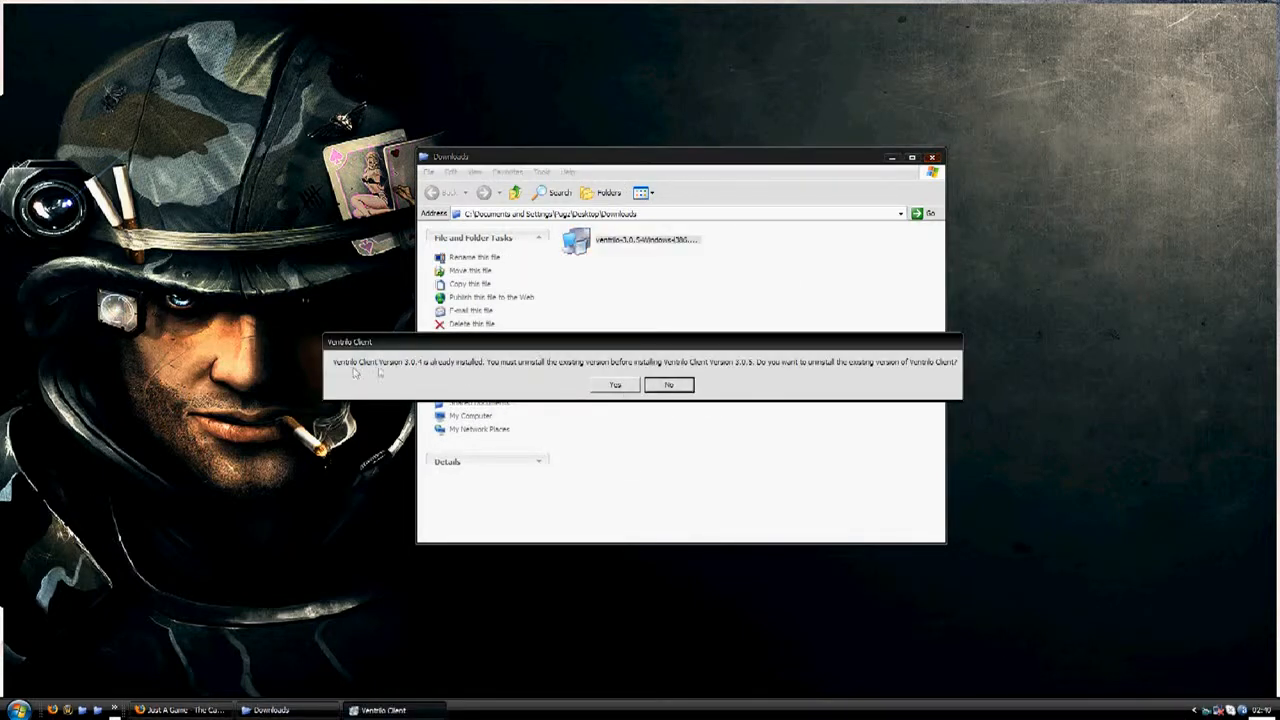
left_click(656, 389)
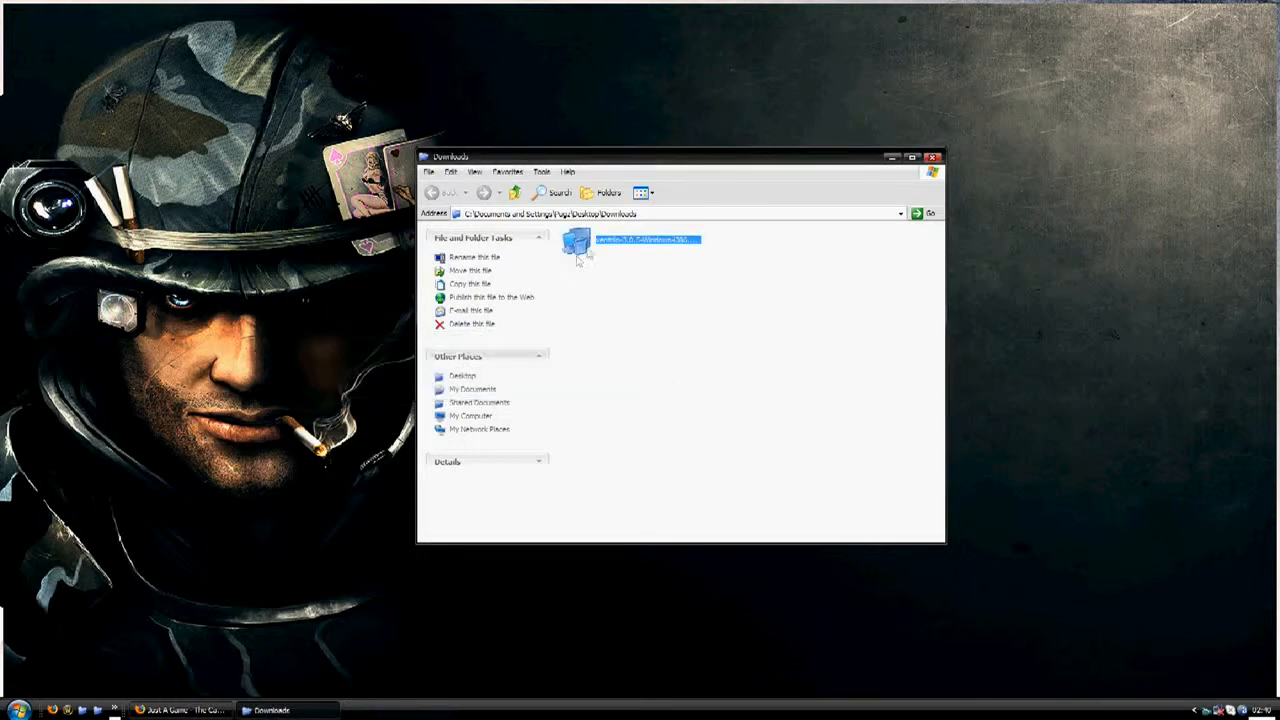
left_click(603, 265)
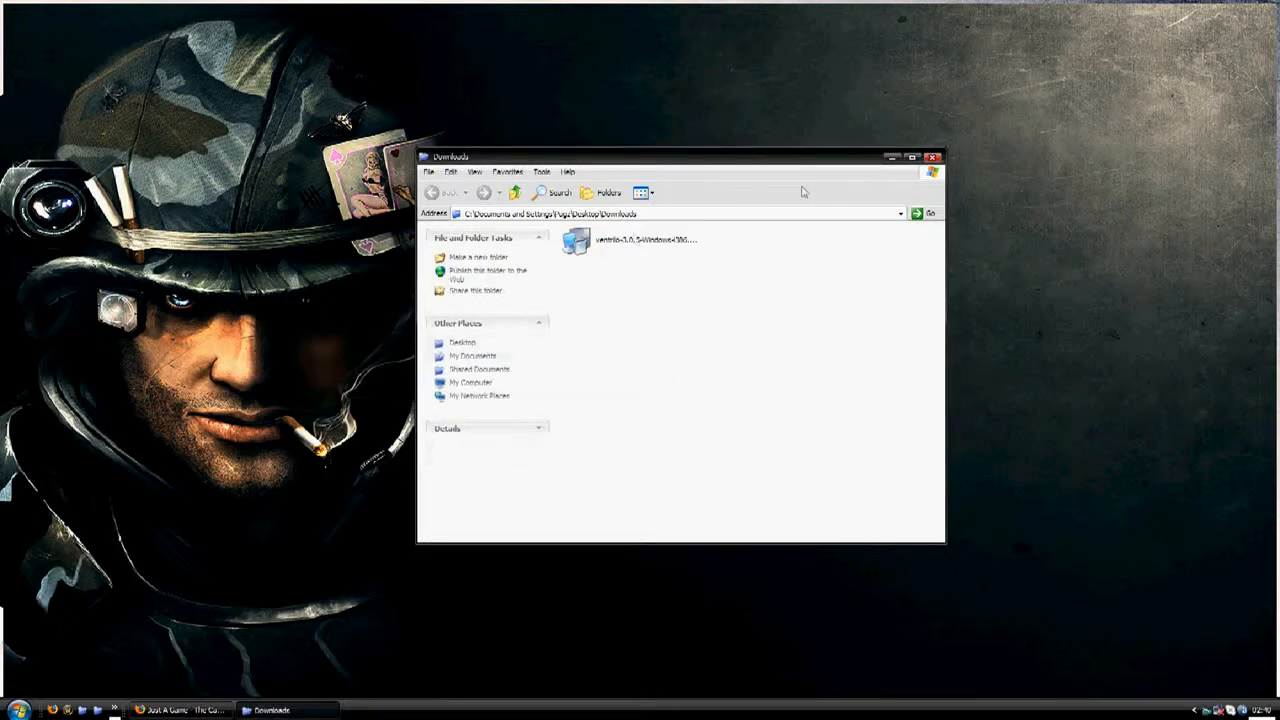
left_click(932, 158)
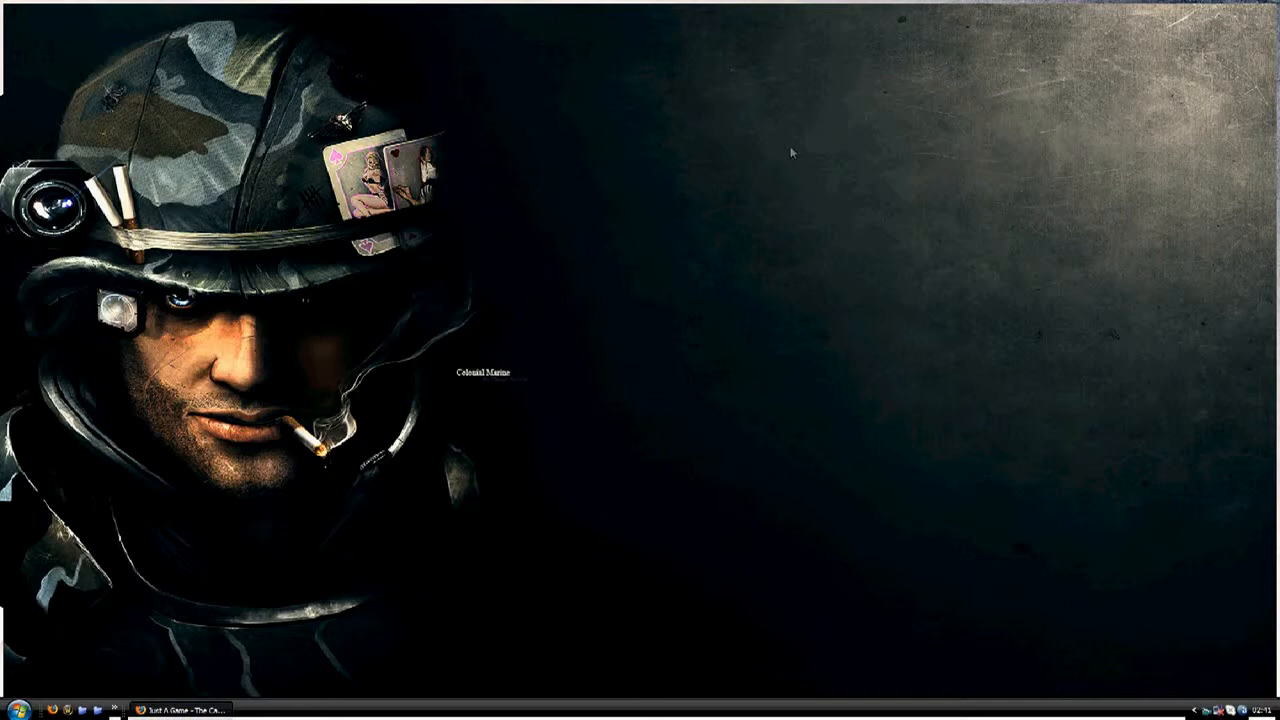
Step: Launch the installed Ventrilo client, then enlarge its window slightly and reposition it on the desktop
left_click(30, 703)
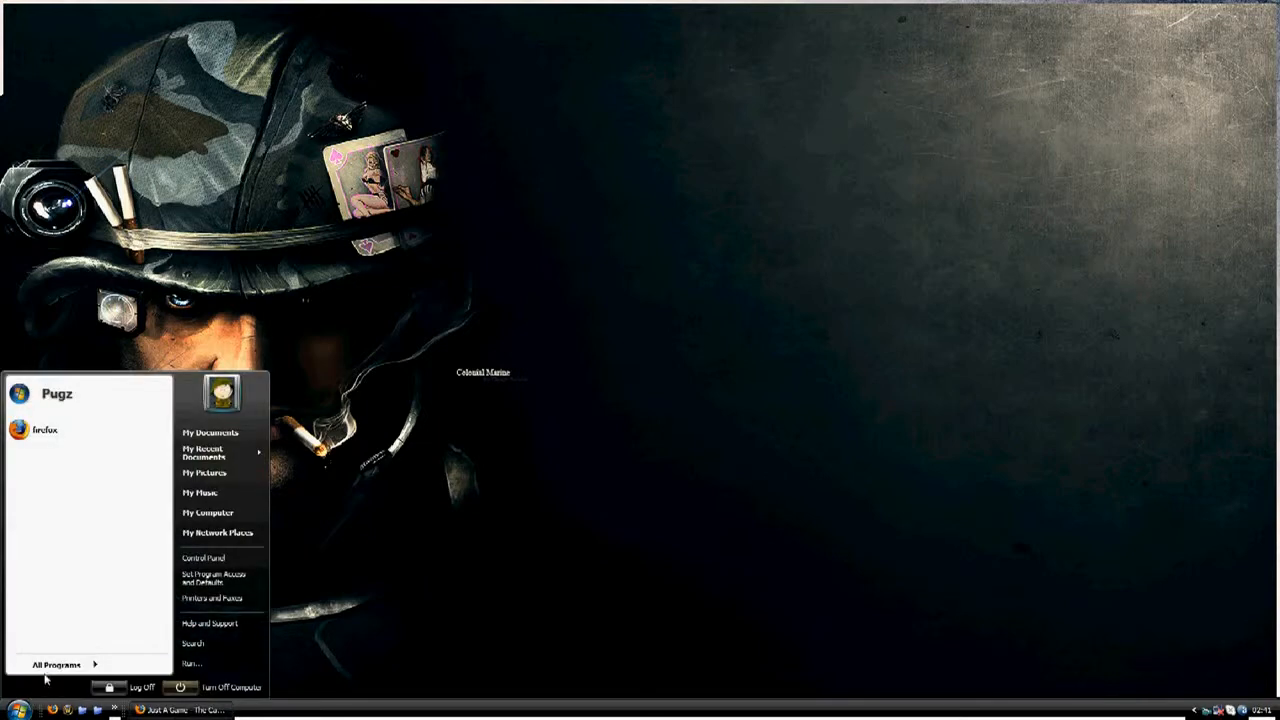
mouse_move(52, 668)
mouse_move(160, 702)
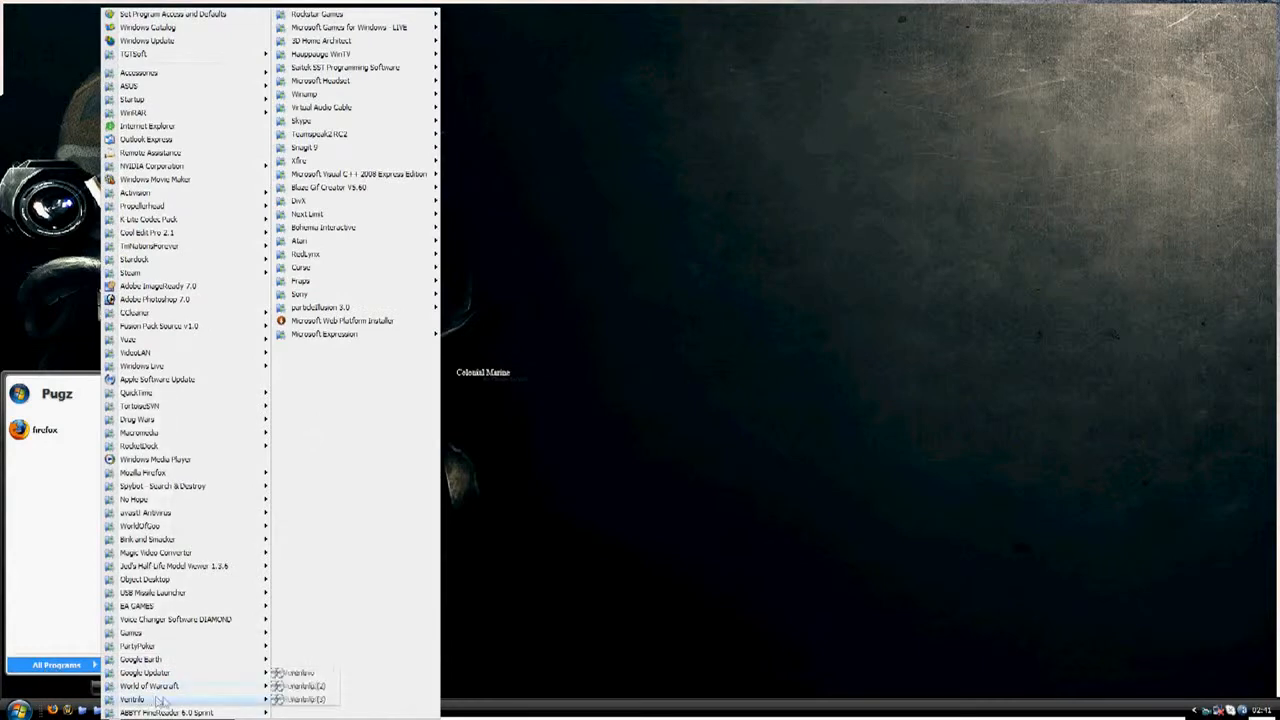
left_click(303, 675)
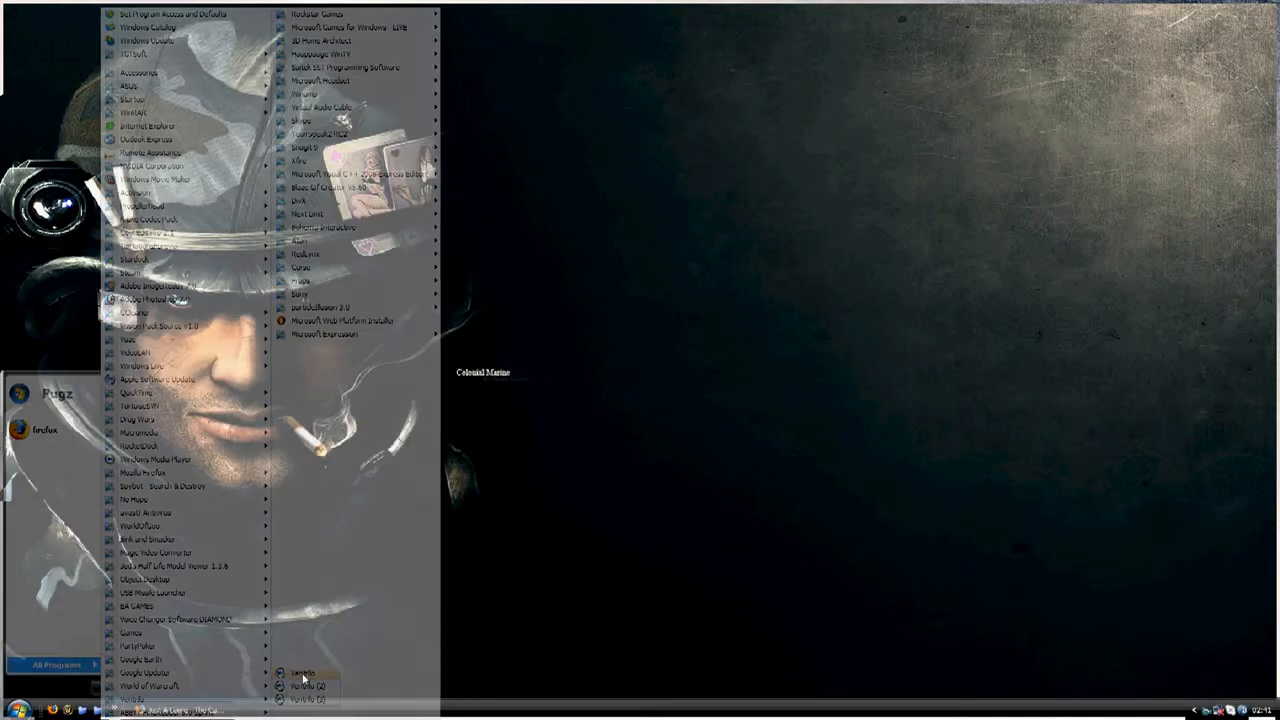
left_click_drag(601, 100, 477, 119)
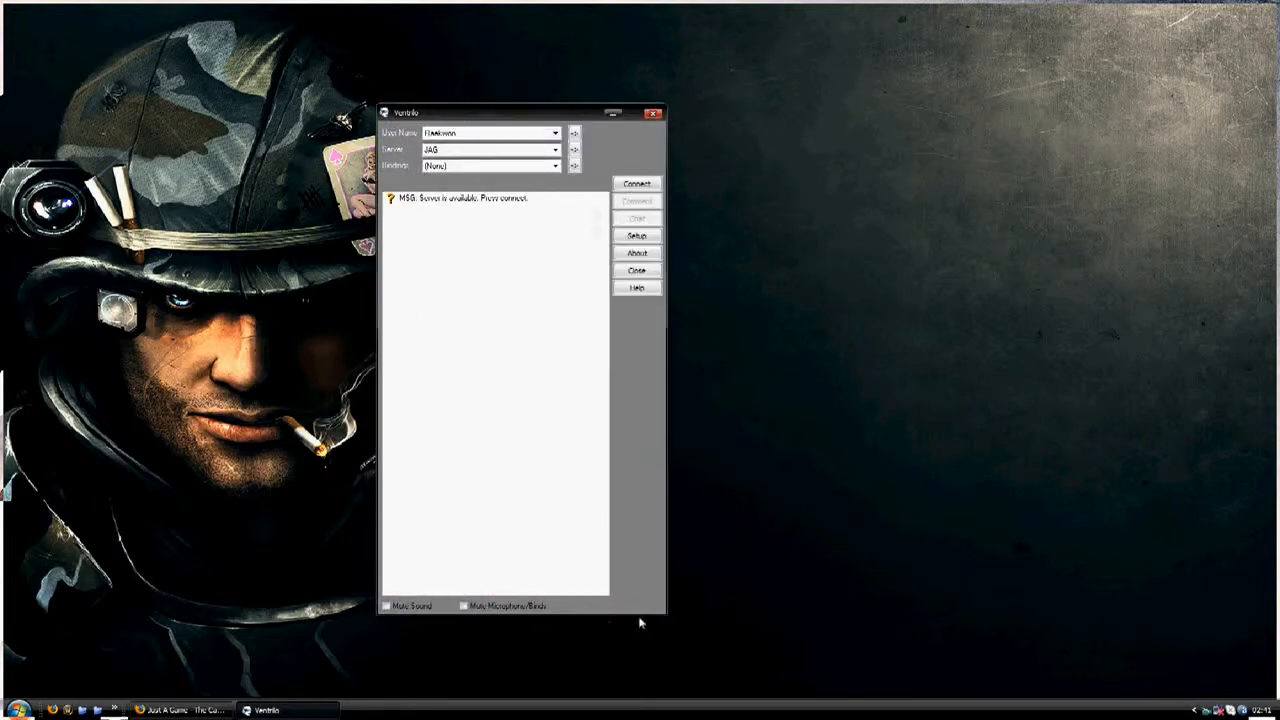
left_click_drag(665, 612, 688, 630)
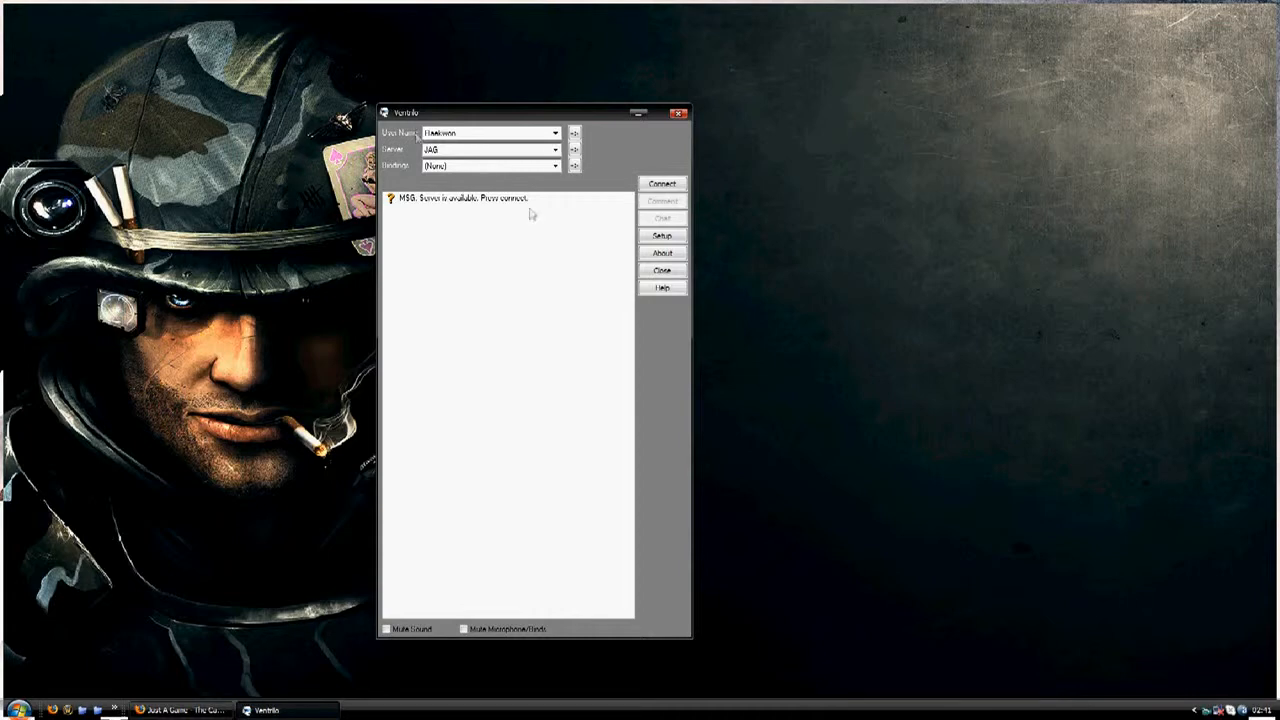
left_click_drag(431, 113, 536, 125)
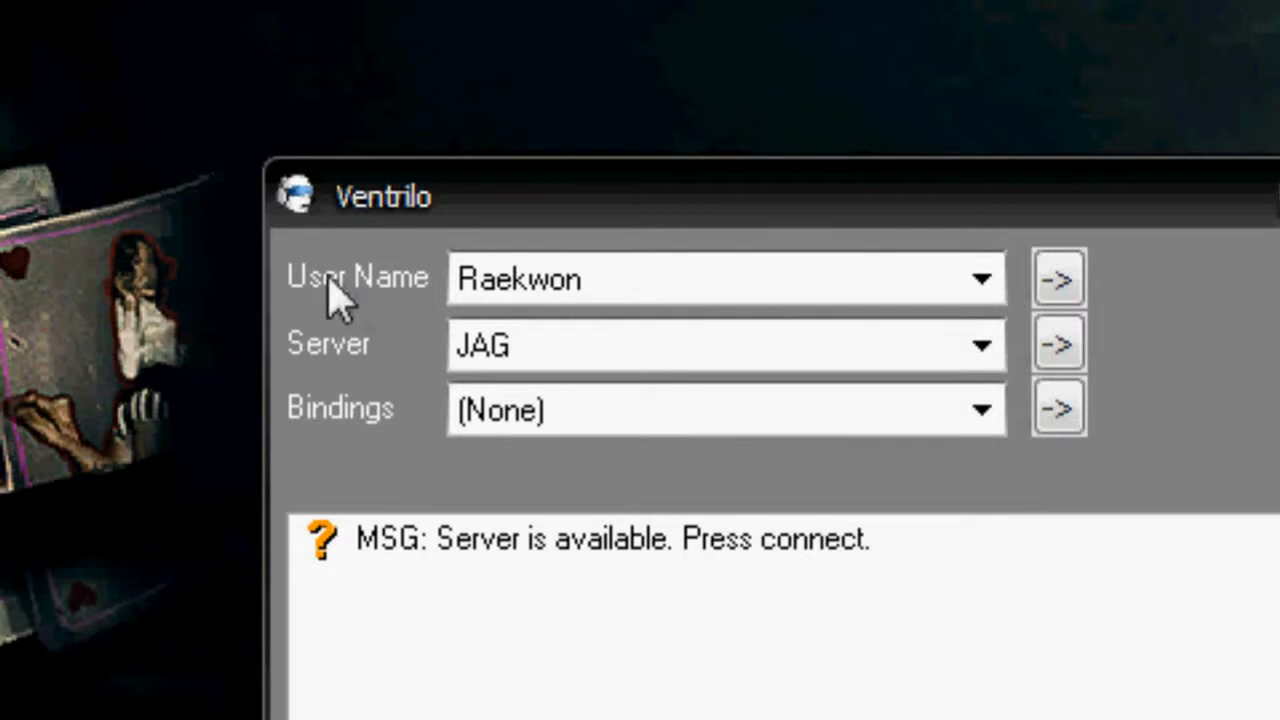
Step: View the saved user names in the Ventrilo client and keep the current selection
left_click(705, 285)
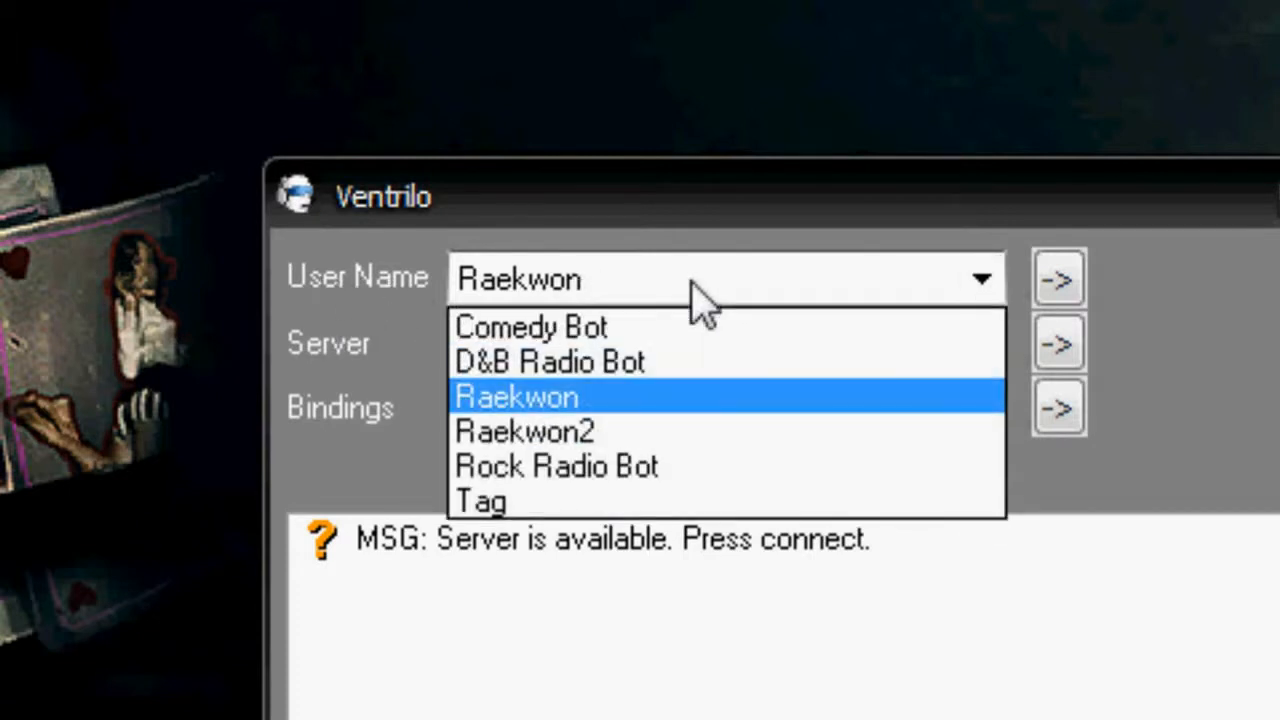
left_click(625, 290)
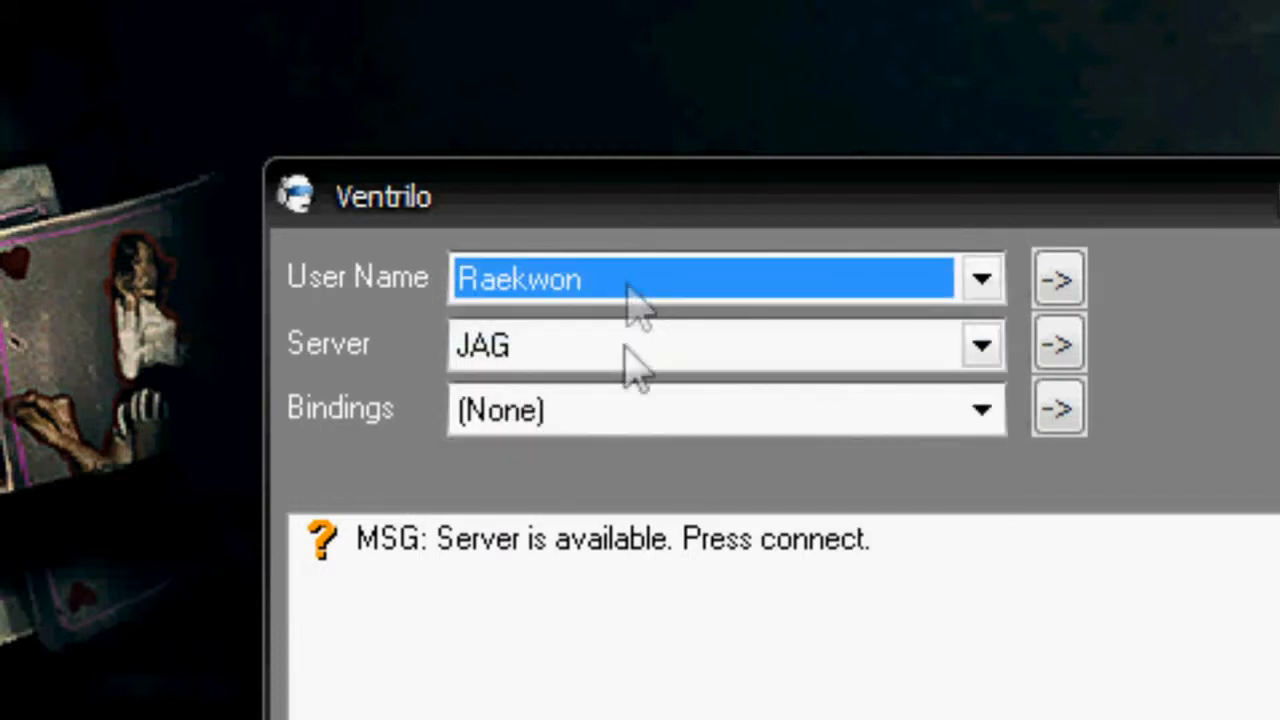
Step: Look through the saved user names again without changing the selection, and shift the Ventrilo window across the desktop
left_click(522, 285)
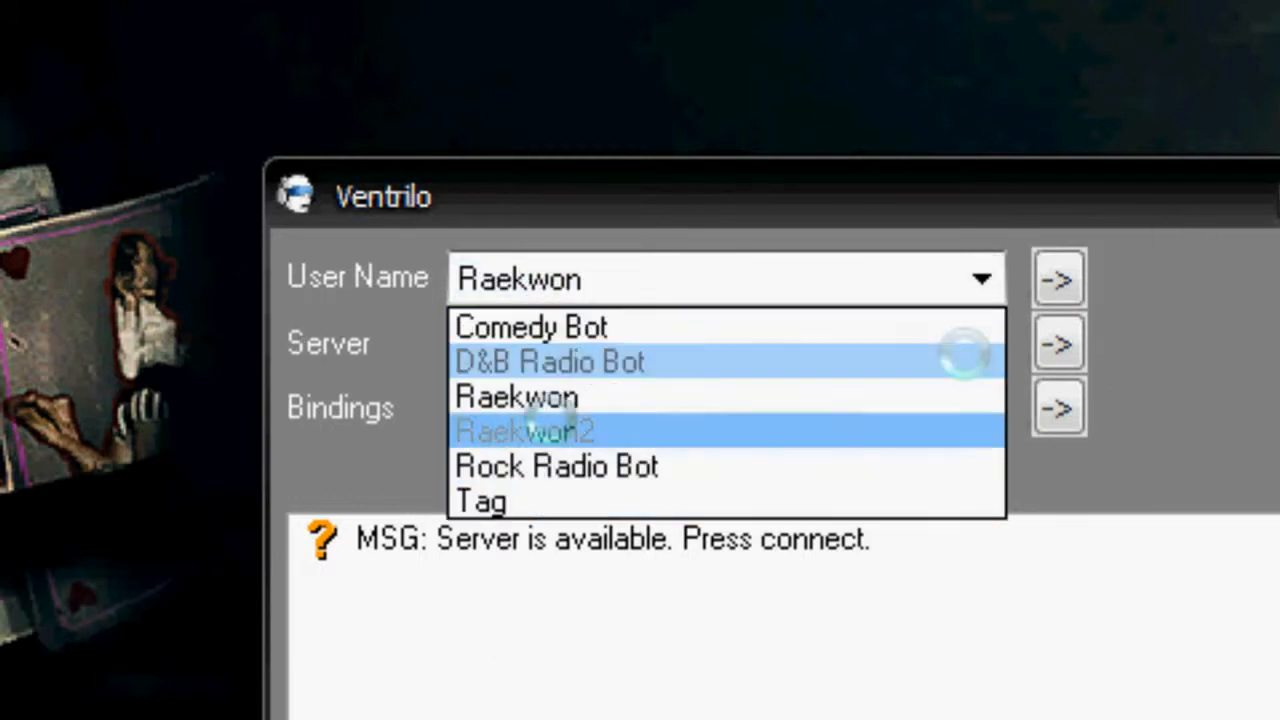
left_click(625, 283)
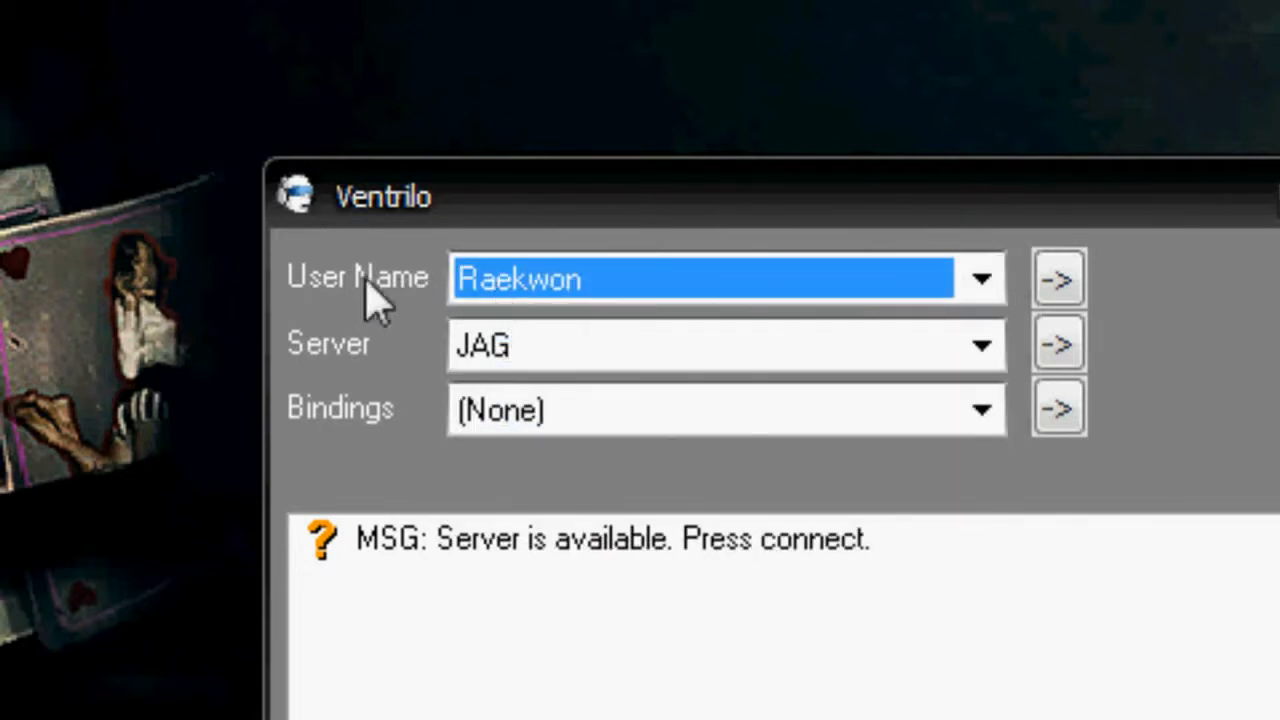
left_click_drag(457, 206, 163, 171)
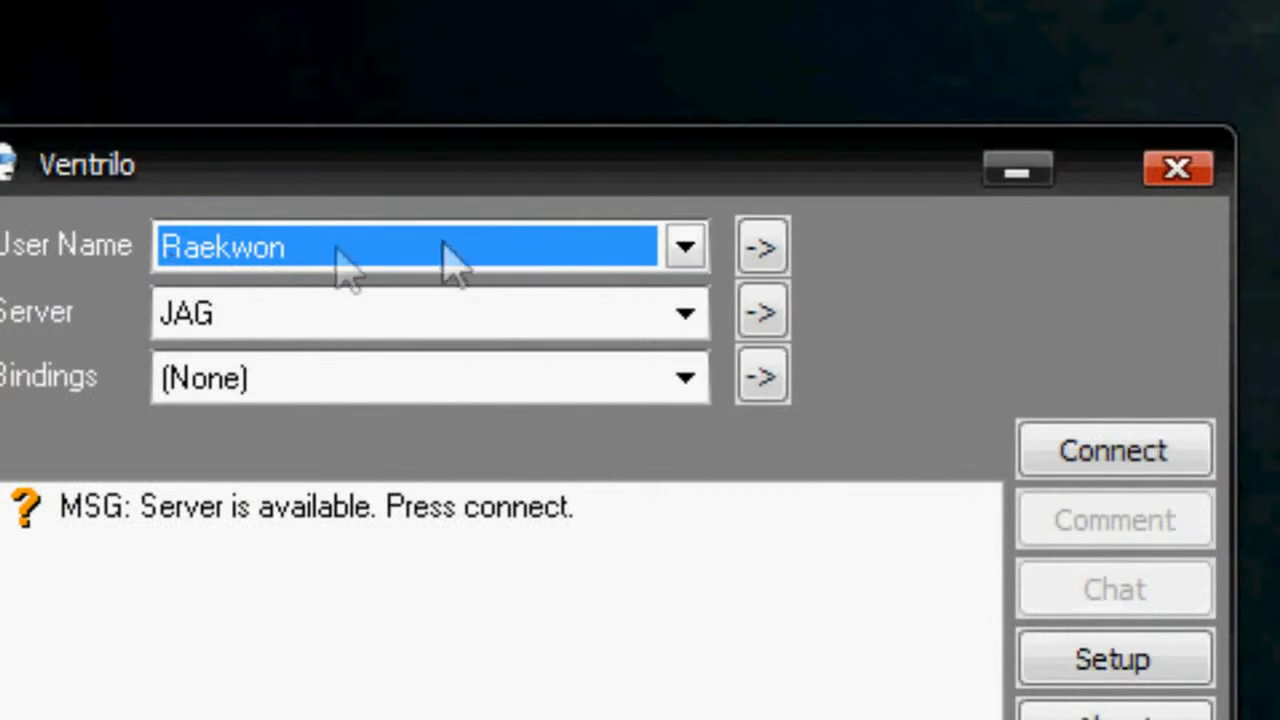
Step: Open the user setup beside the main window, start adding a new user, and close the setup without saving
left_click(762, 248)
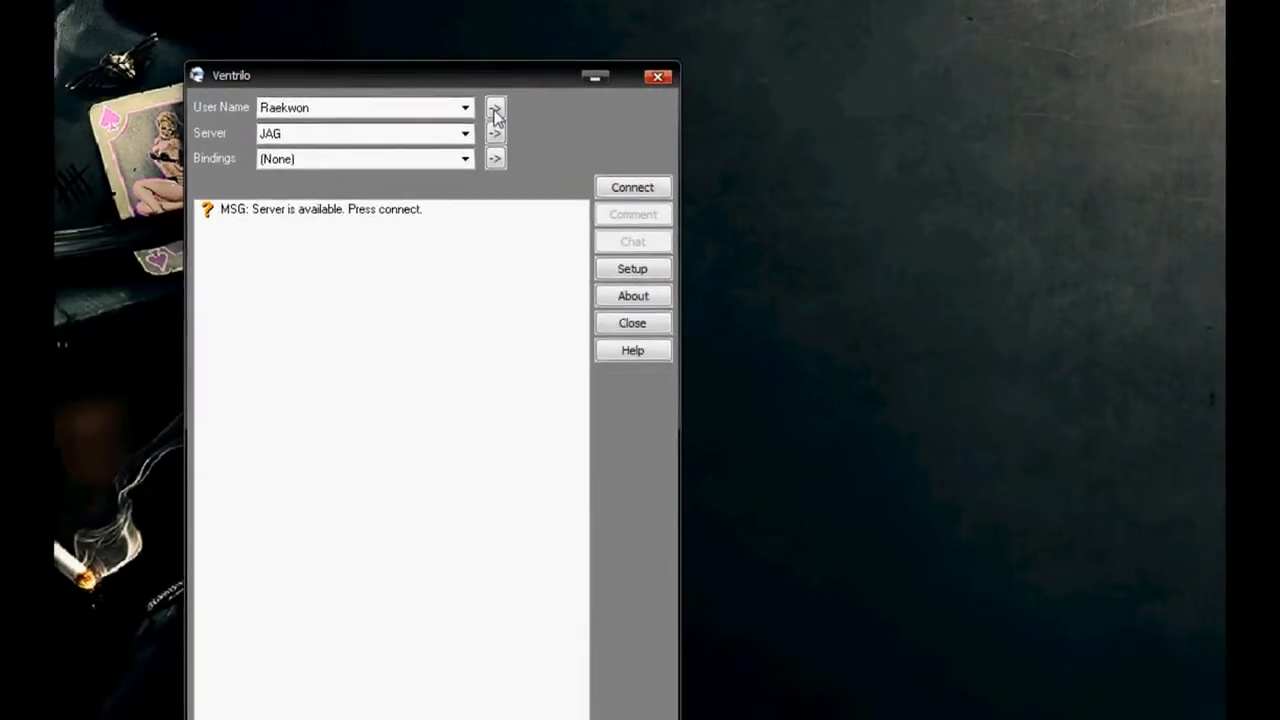
left_click(712, 224)
left_click_drag(449, 357, 895, 84)
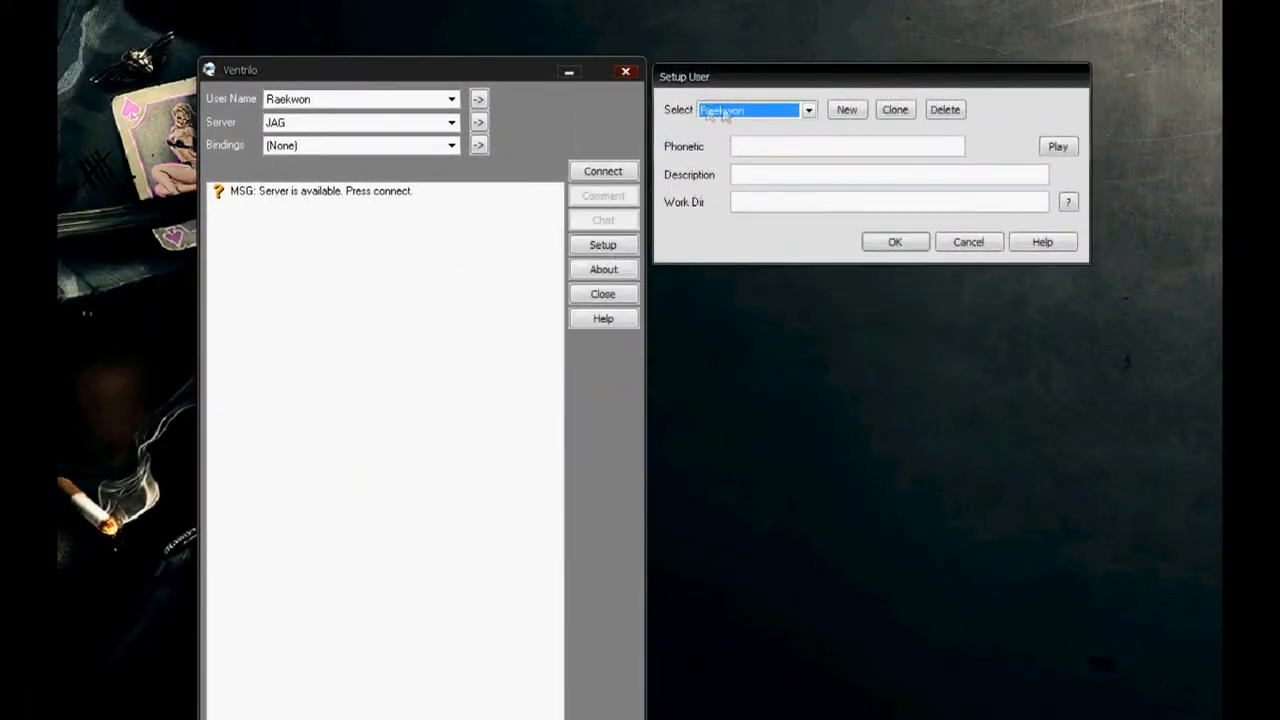
left_click(848, 110)
left_click_drag(840, 124, 797, 303)
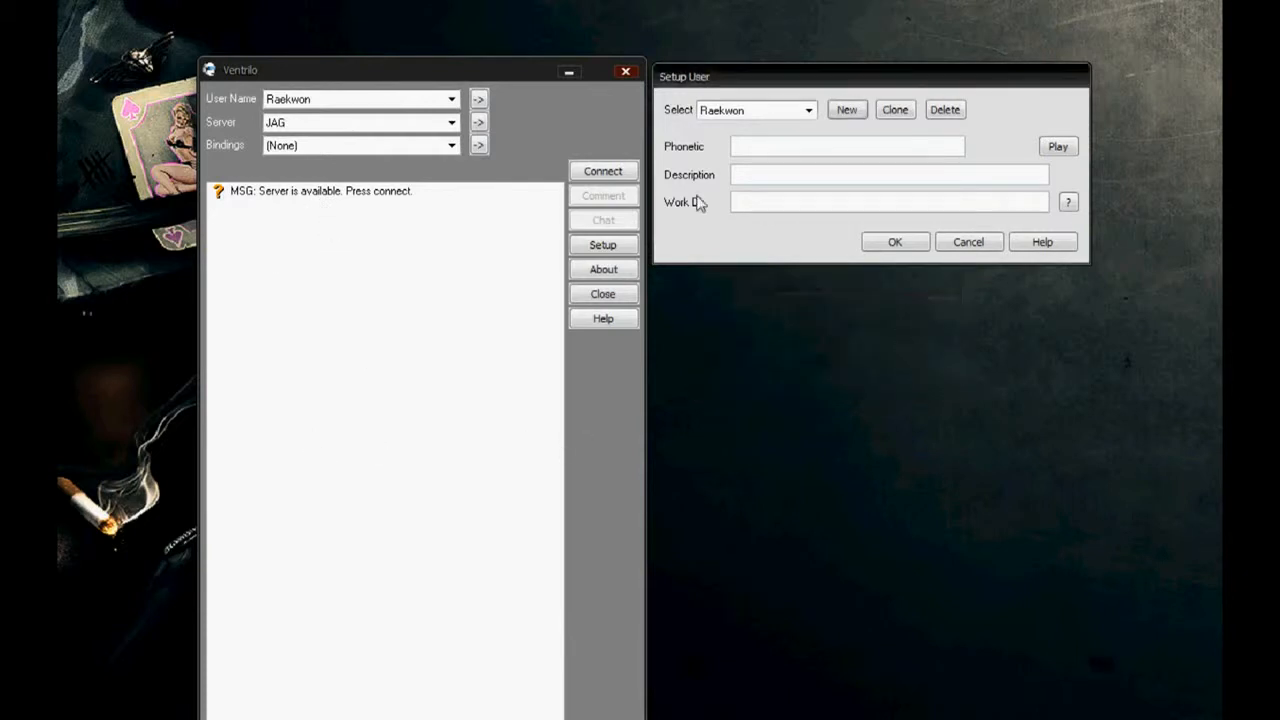
mouse_move(714, 77)
left_mouse_down()
mouse_move(750, 97)
mouse_move(707, 70)
left_mouse_up()
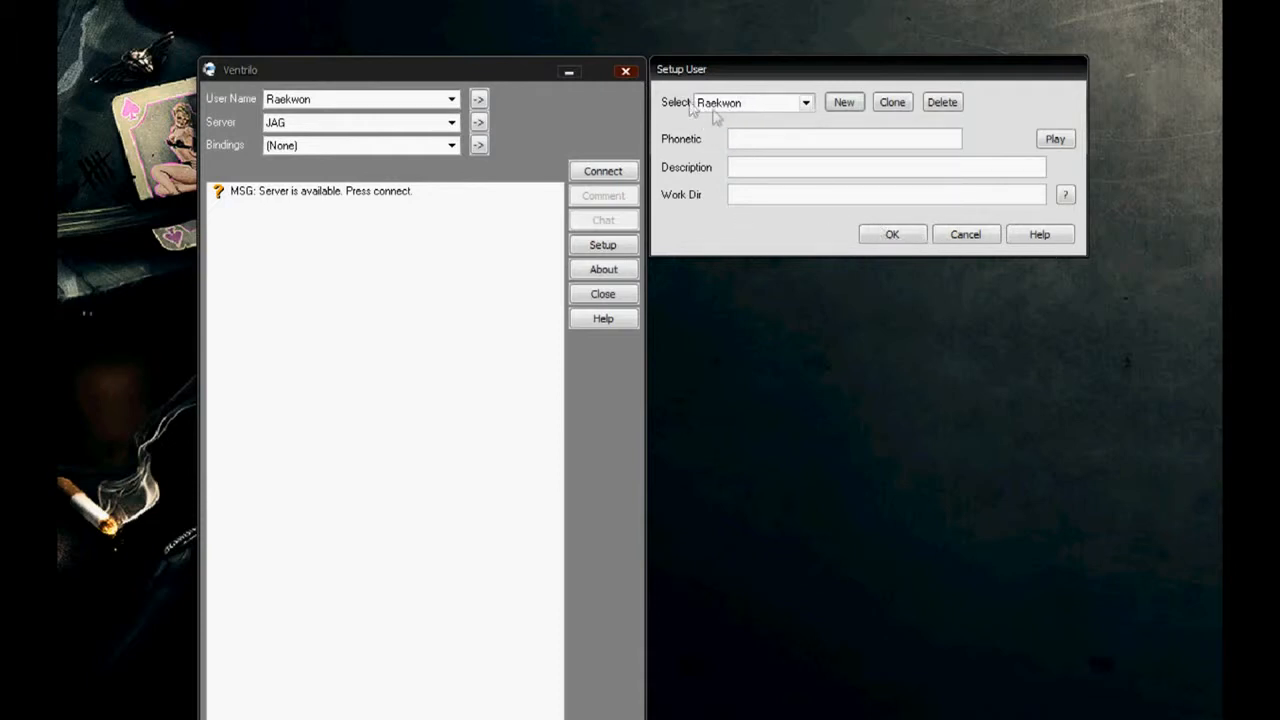
left_click(966, 236)
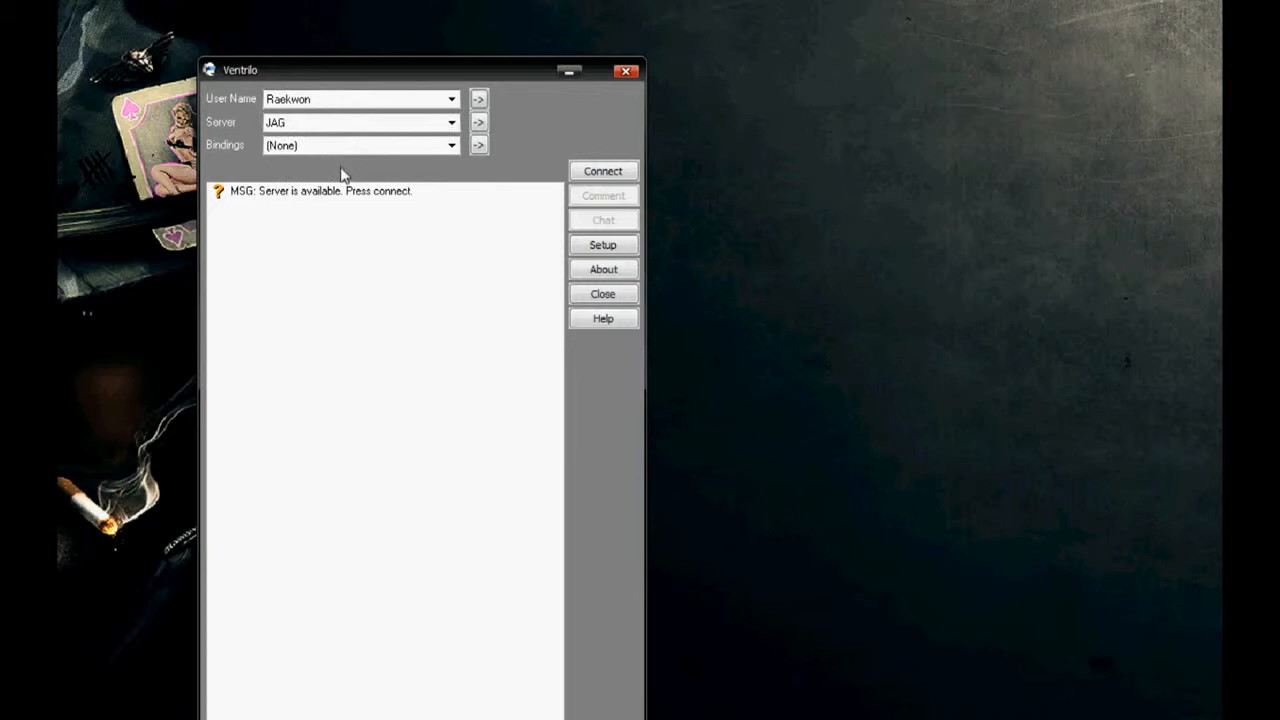
Step: Switch to the saved user name ending in 2 and move the main window slightly
left_click(330, 102)
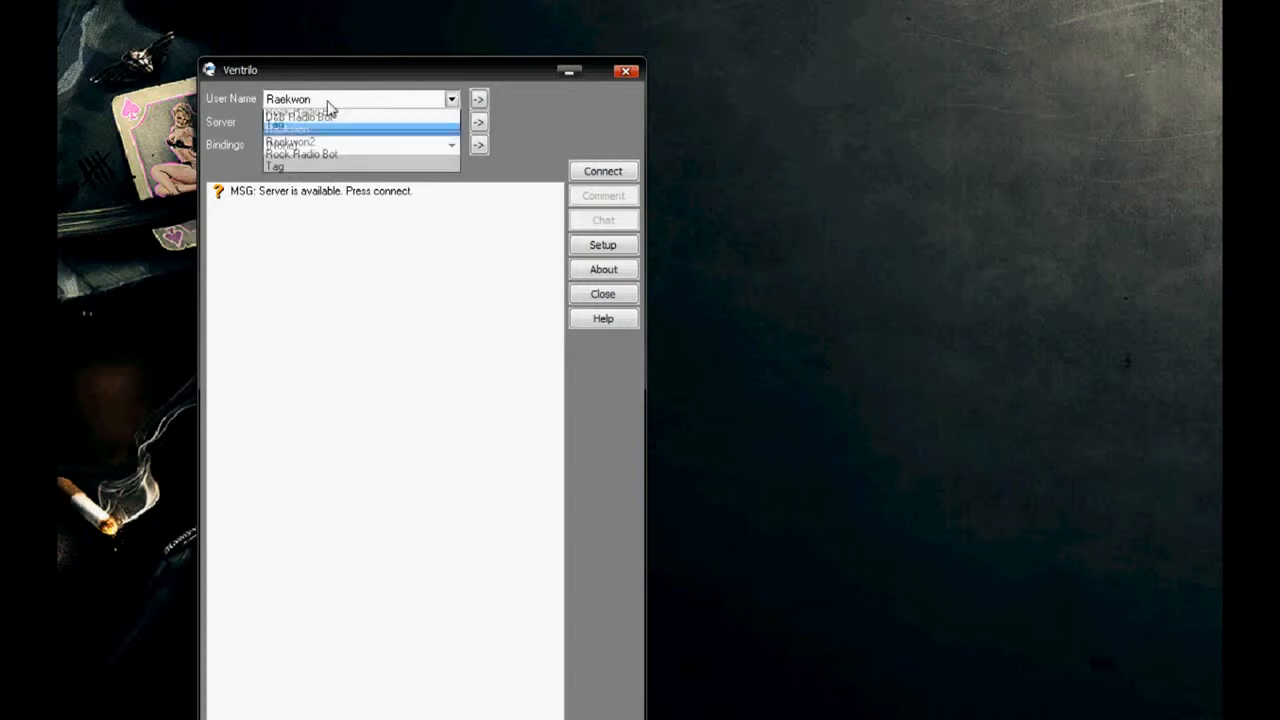
left_click(323, 153)
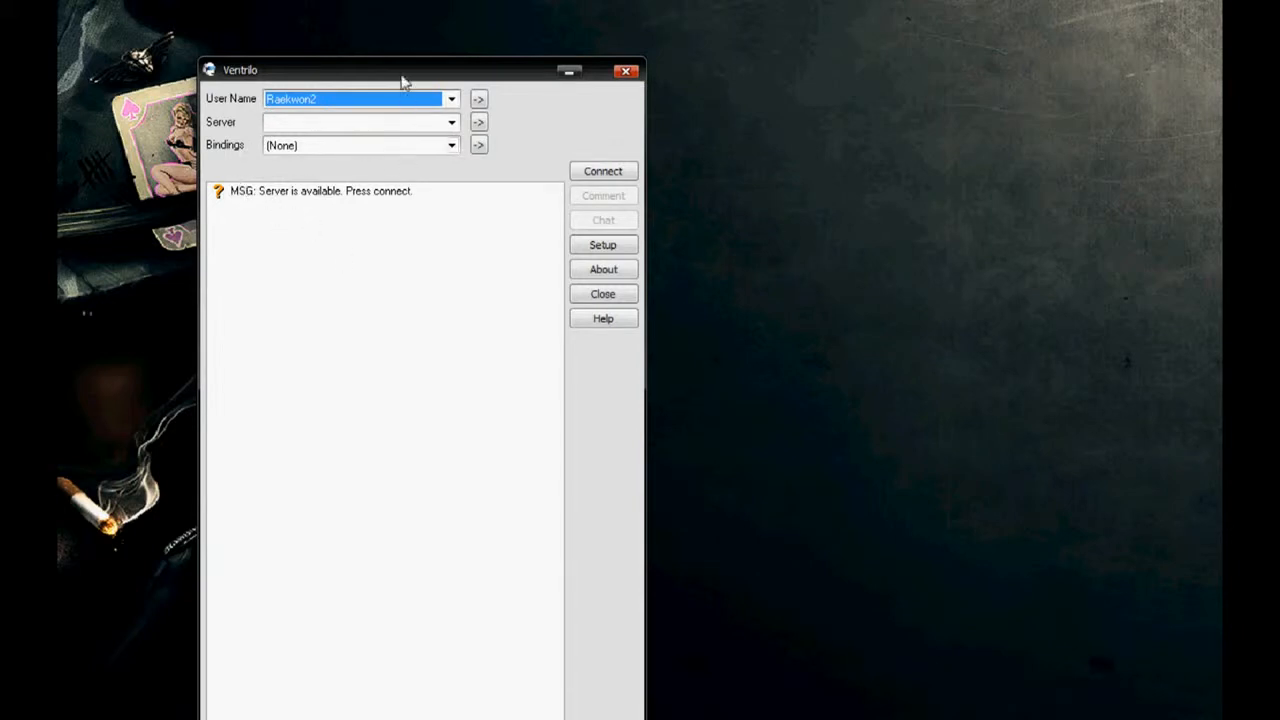
mouse_move(400, 78)
left_mouse_down()
mouse_move(435, 63)
mouse_move(415, 83)
left_mouse_up()
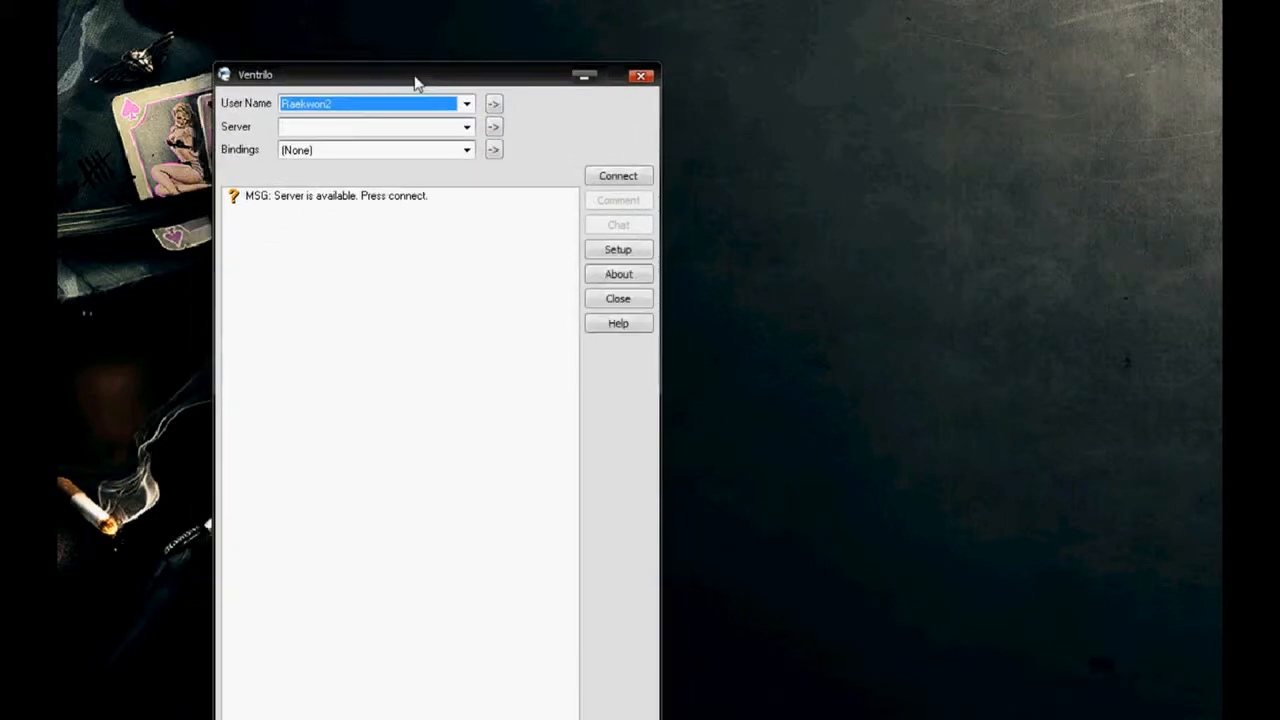
Step: Open the server connection editor beside the main window and add a new server named JAG
left_click(493, 130)
left_click_drag(443, 263, 857, 77)
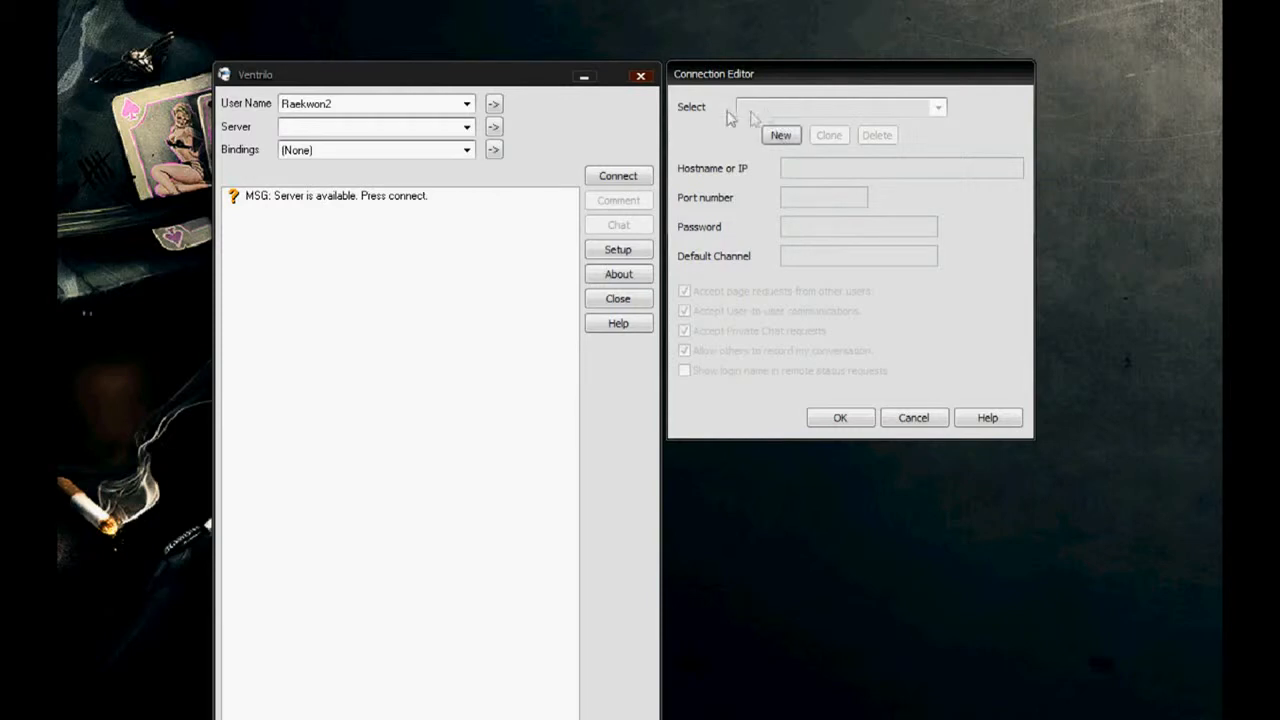
left_click(784, 138)
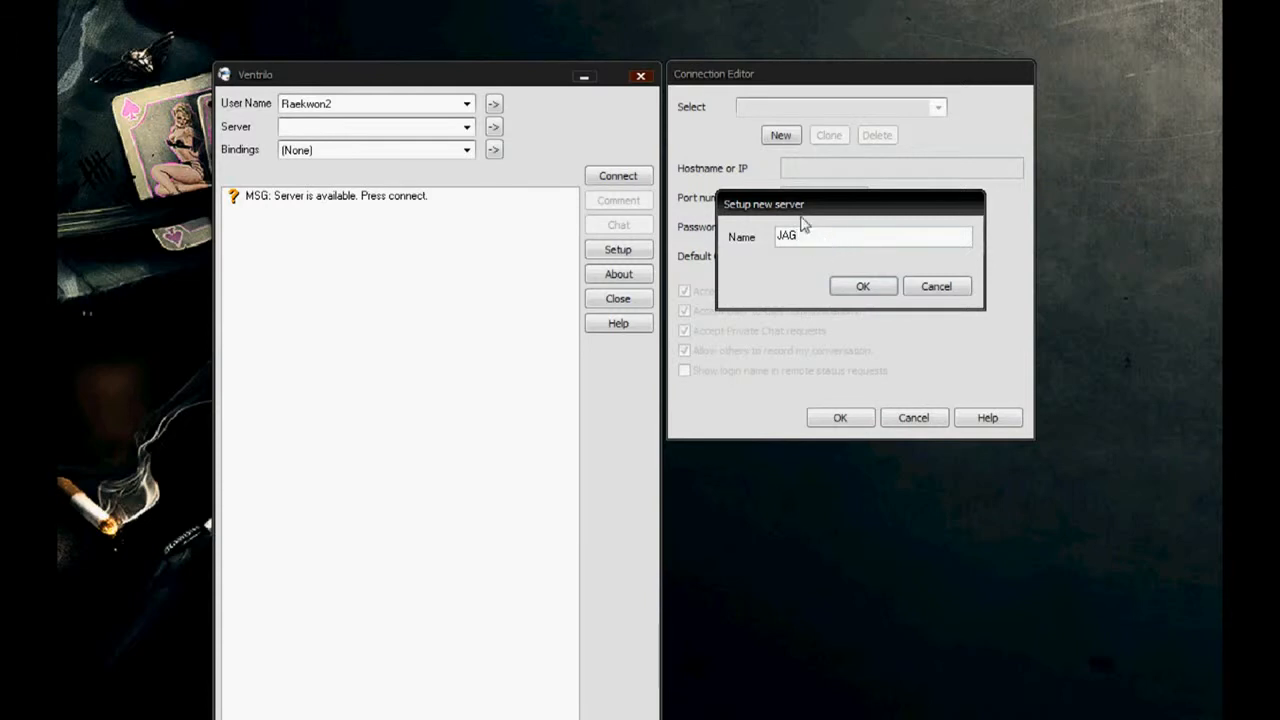
left_click_drag(802, 209, 790, 465)
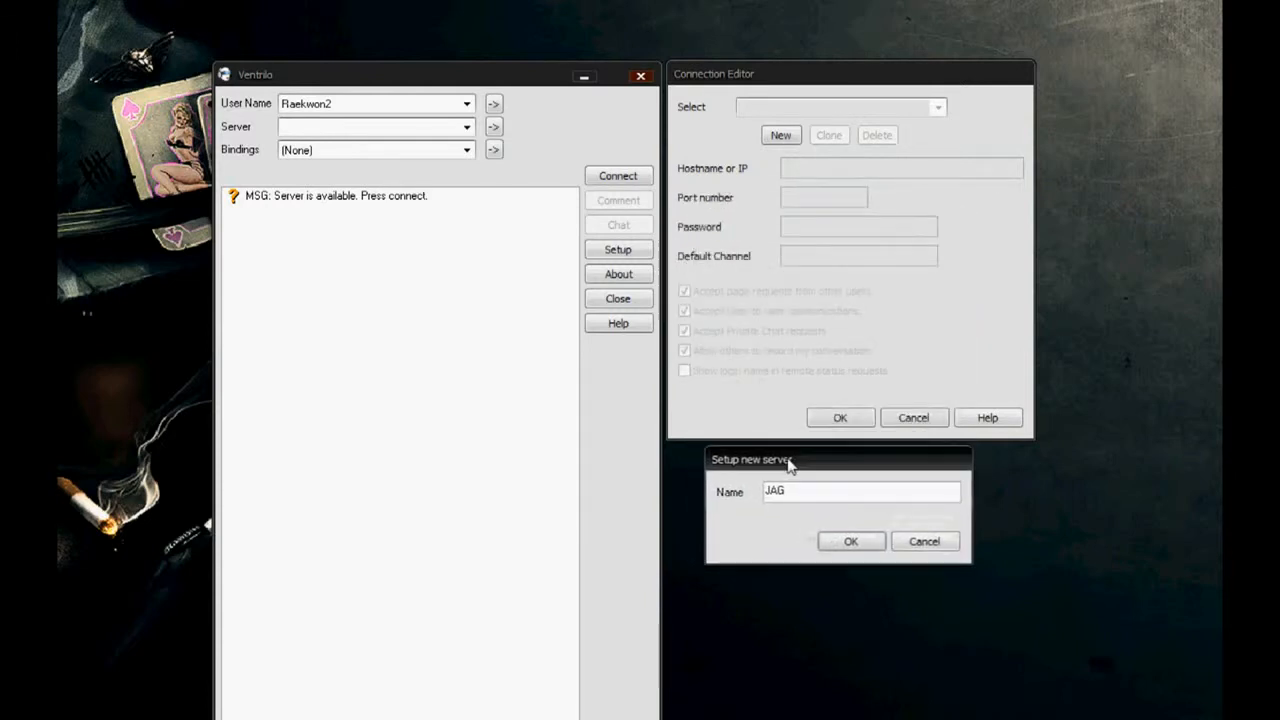
left_click(840, 545)
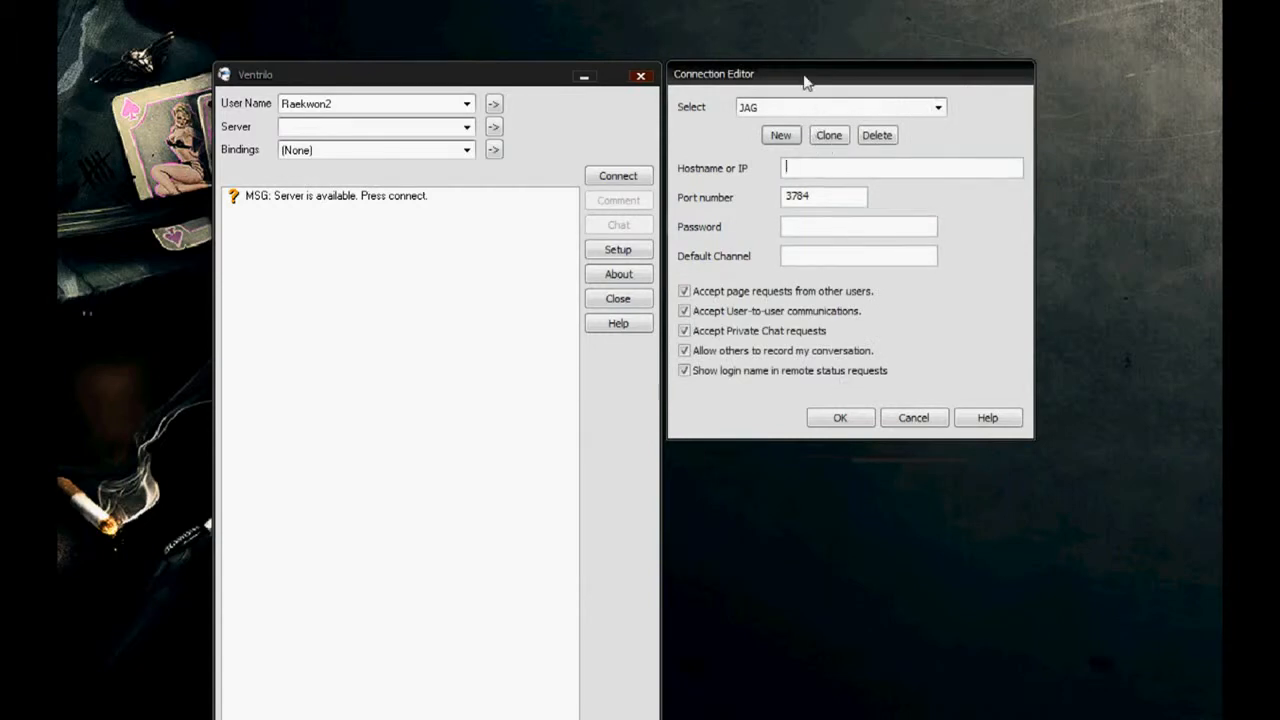
Step: Go through the hostname, port number and password fields of the JAG server entry, and discard the connection setup
left_click_drag(806, 79, 814, 90)
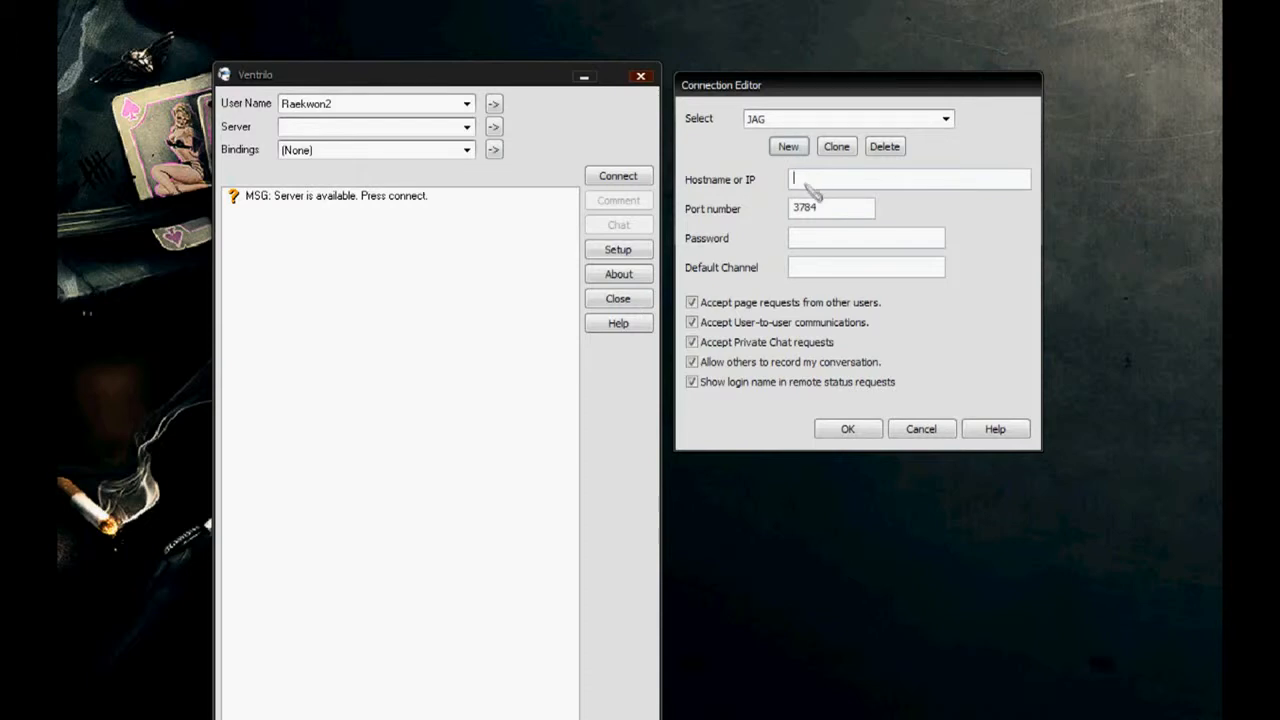
double_click(795, 207)
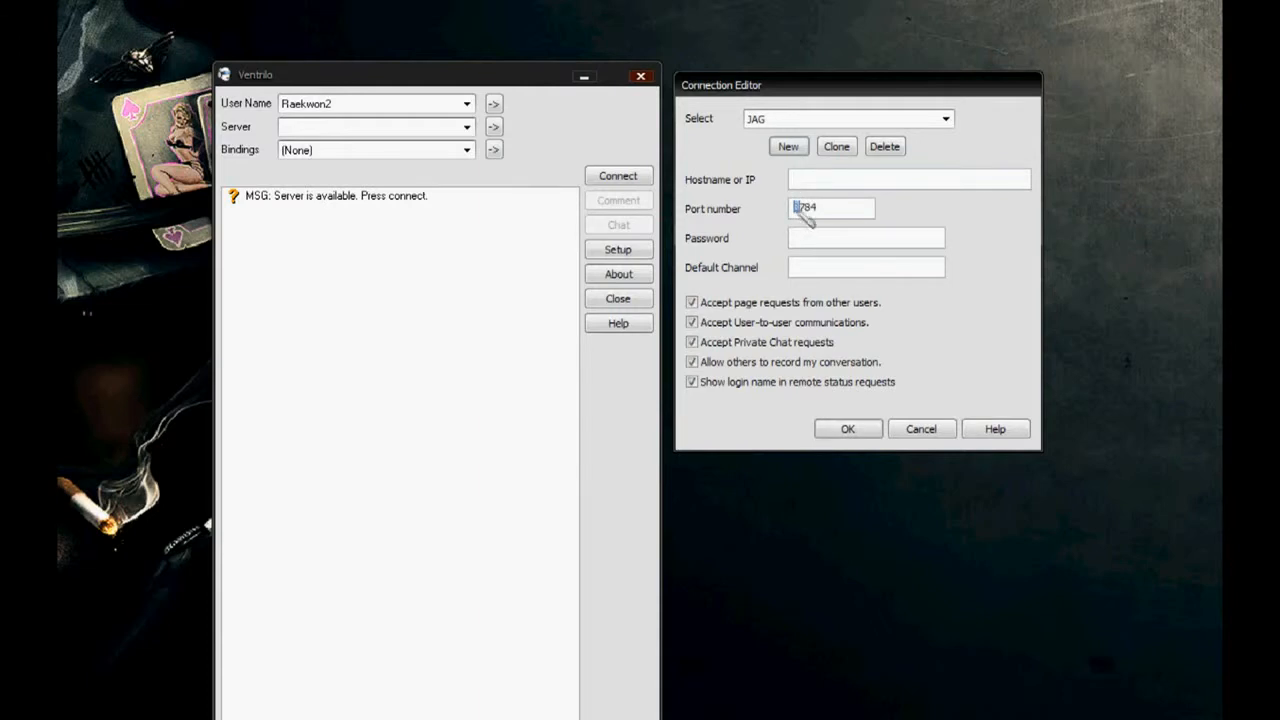
left_click(810, 248)
left_click(810, 179)
left_click(806, 229)
left_click(915, 428)
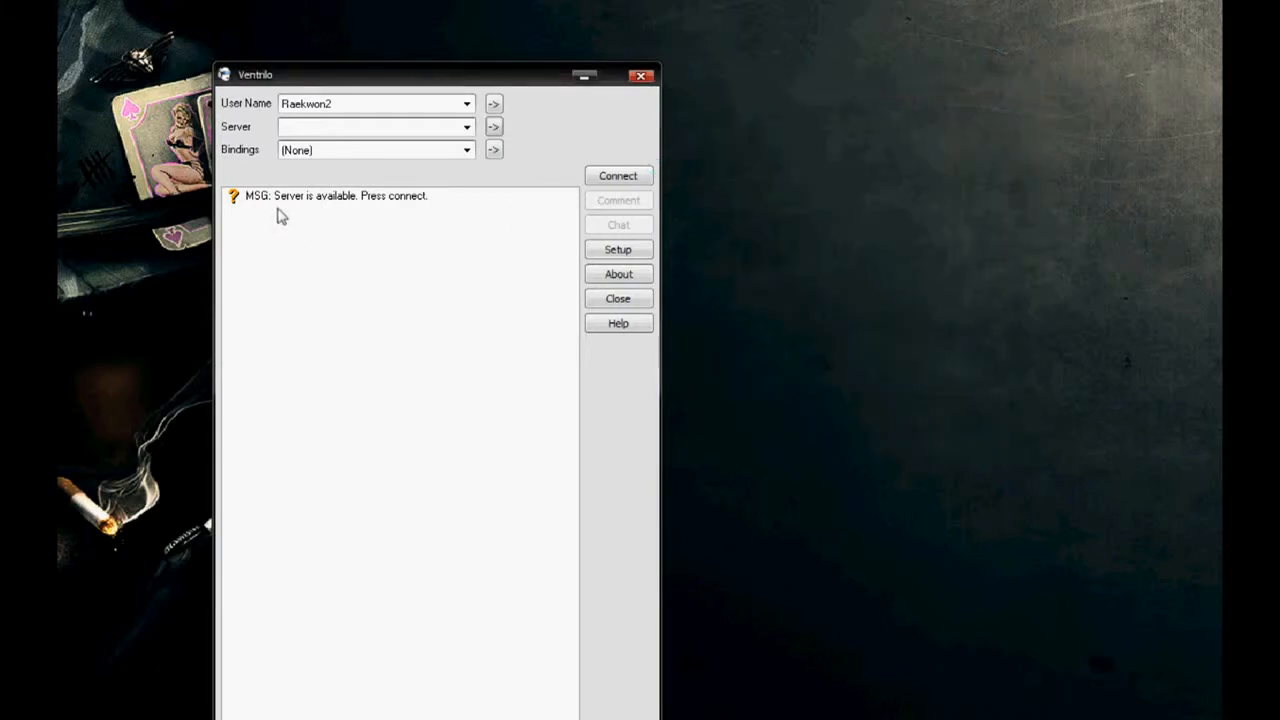
Step: Switch back to the saved user name without the 2 and connect to its JAG server
left_click(452, 105)
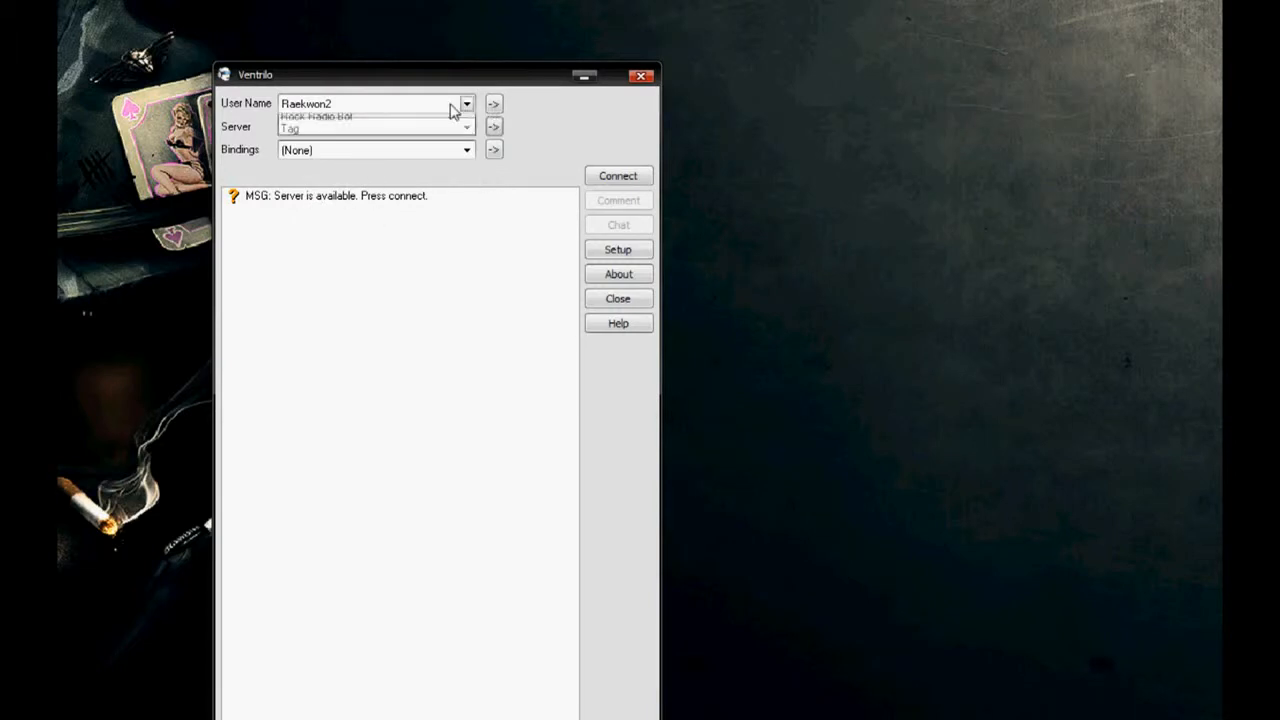
left_click(401, 146)
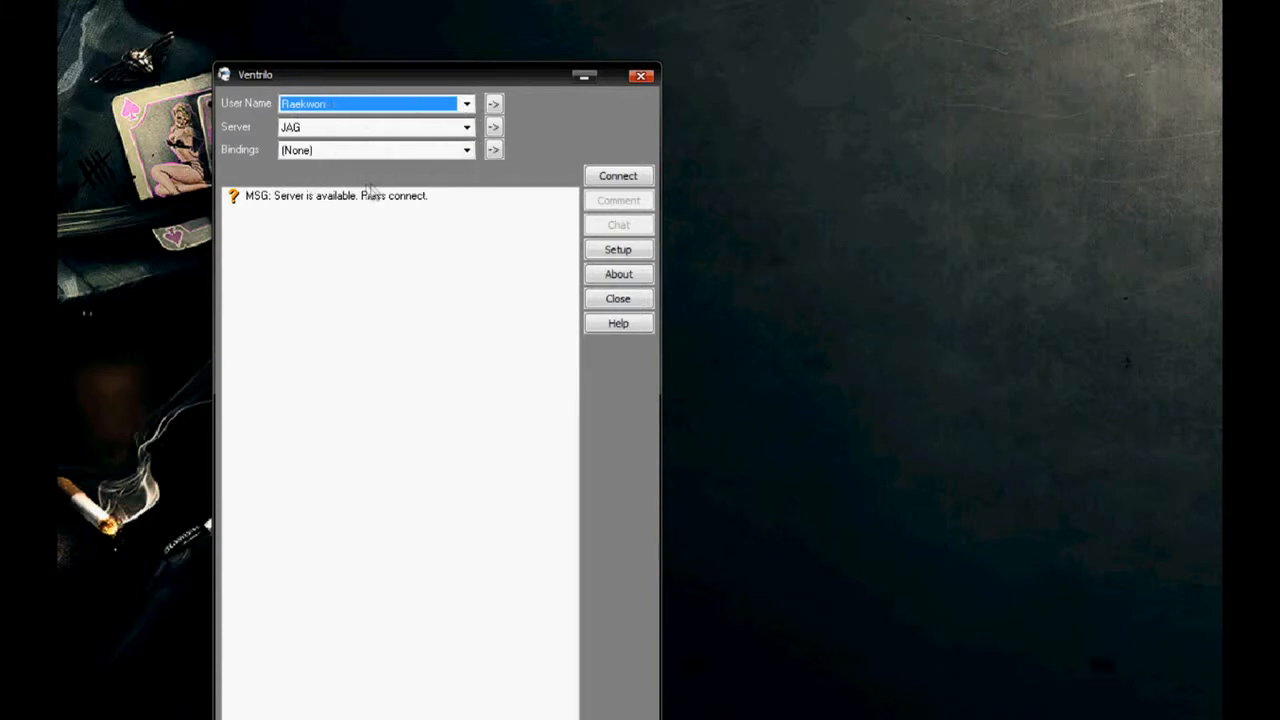
left_click(247, 203)
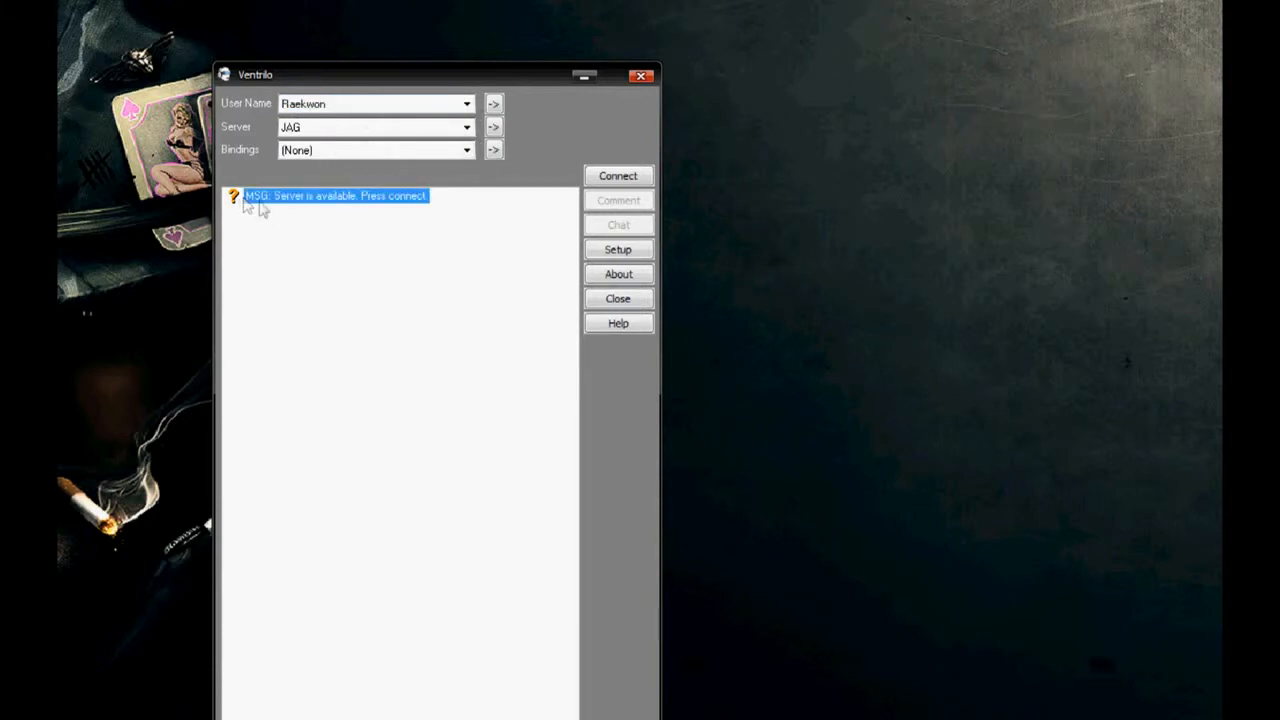
left_click(360, 203)
left_click(617, 177)
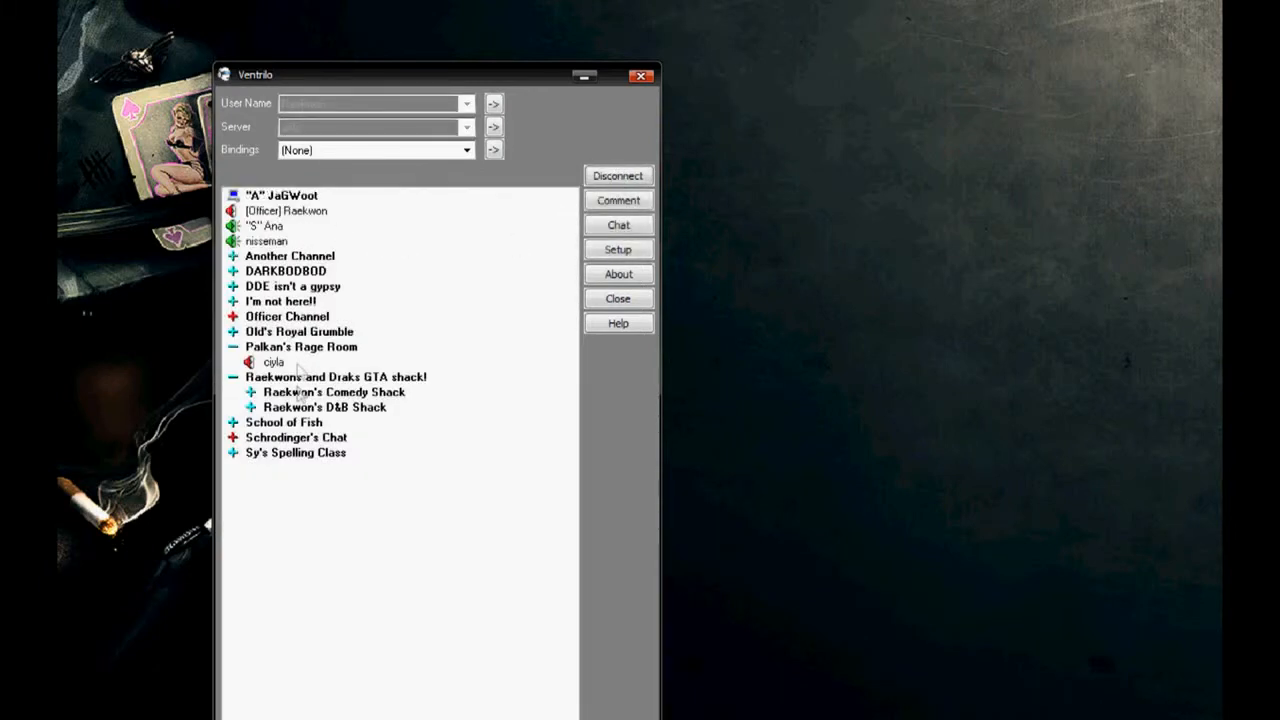
Step: Join the School of Fish channel, and highlight the DDE channel without entering it
double_click(302, 424)
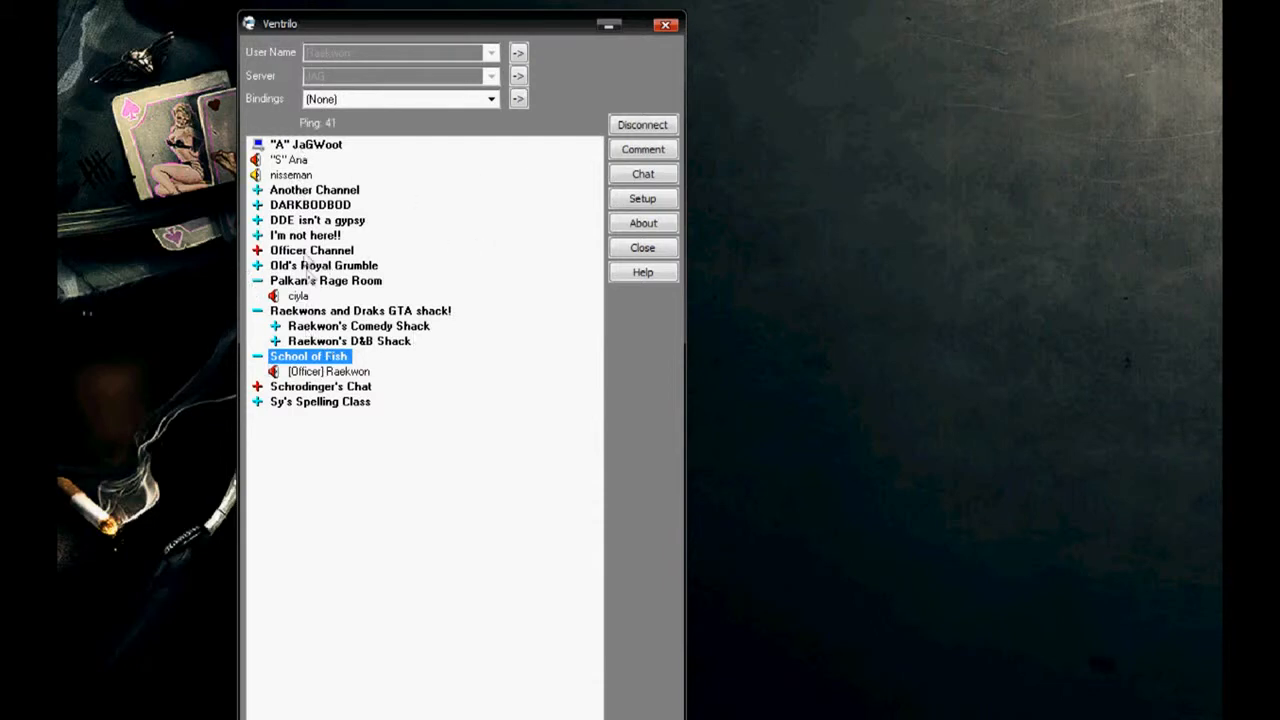
left_click(297, 222)
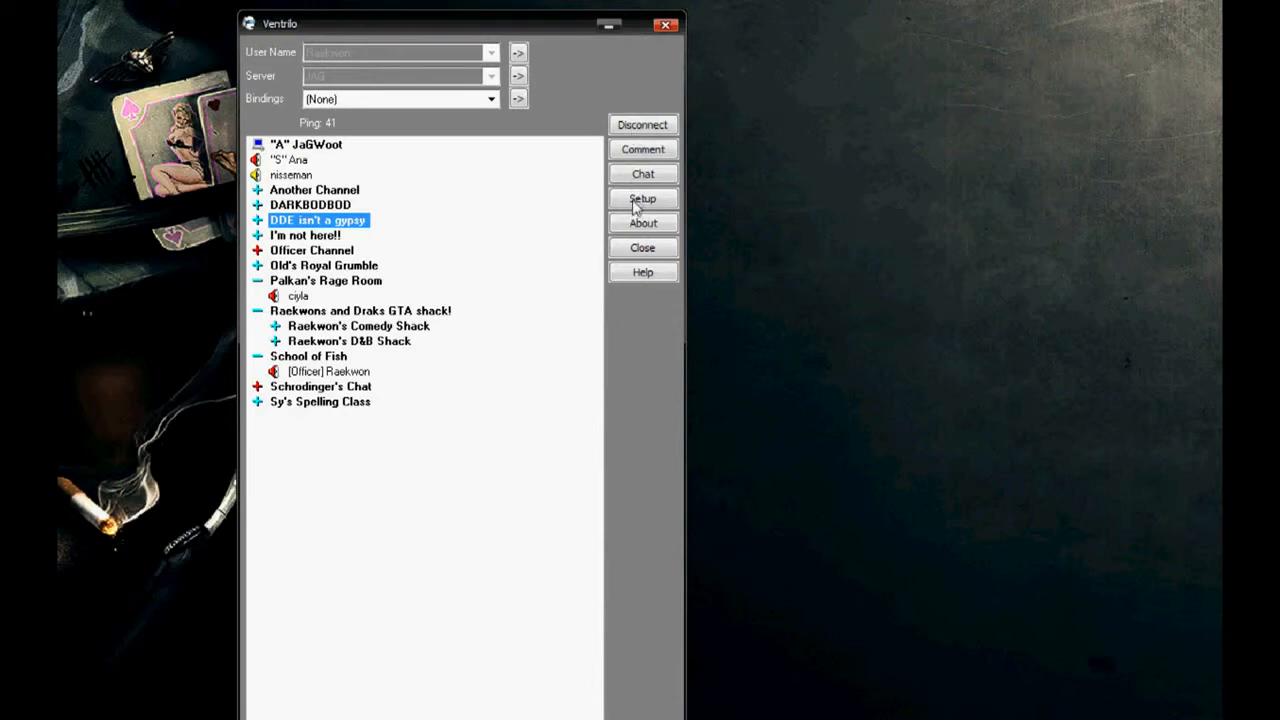
left_click_drag(509, 29, 265, 33)
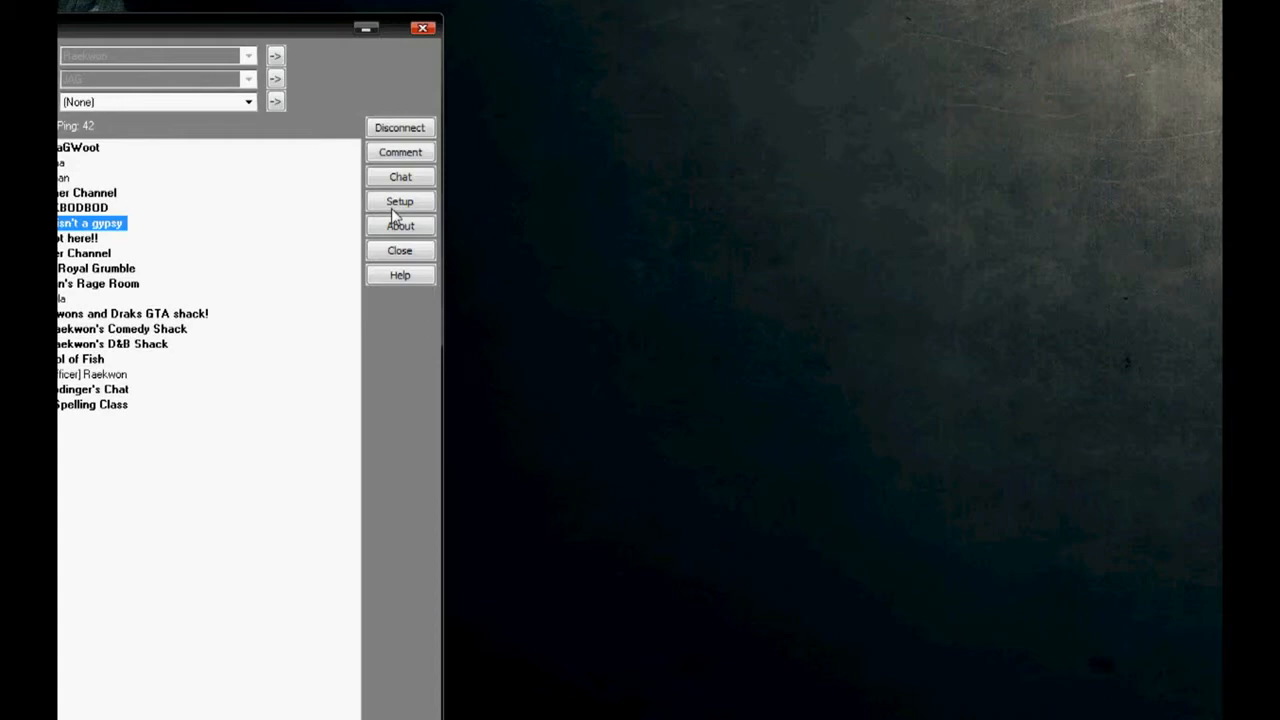
left_click_drag(300, 35, 624, 35)
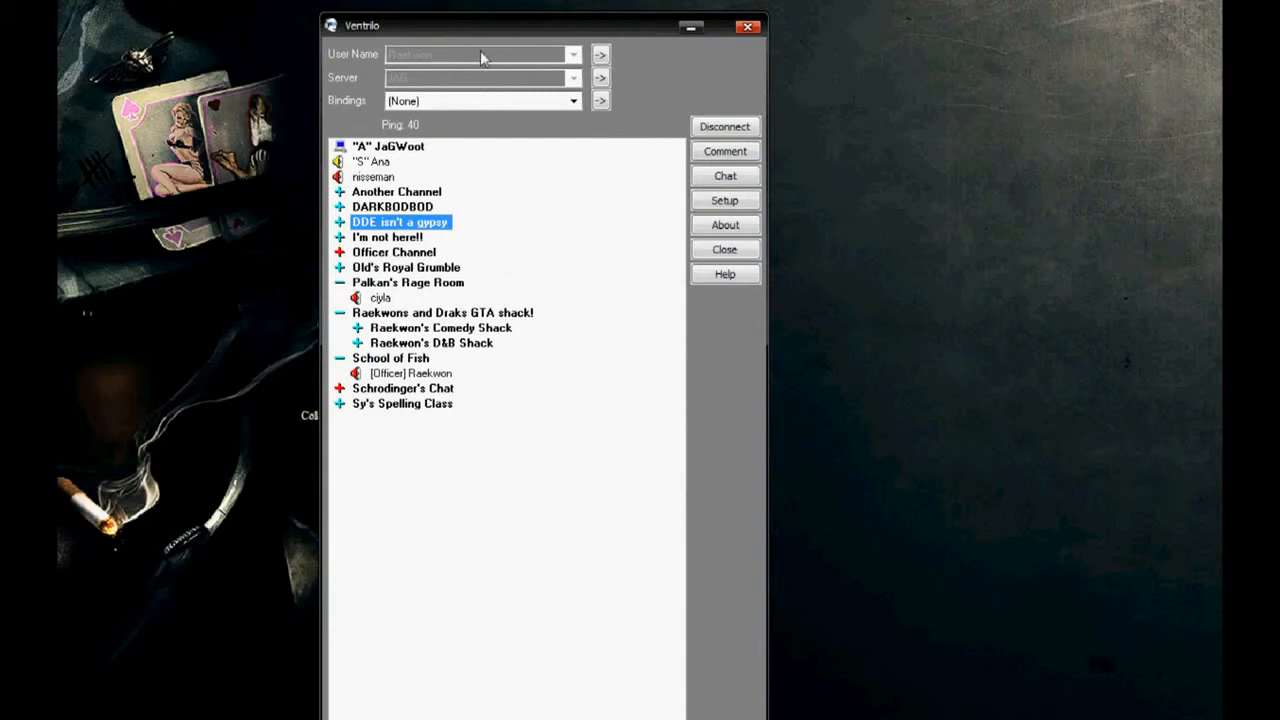
left_click_drag(480, 30, 444, 48)
left_click_drag(446, 2, 482, 52)
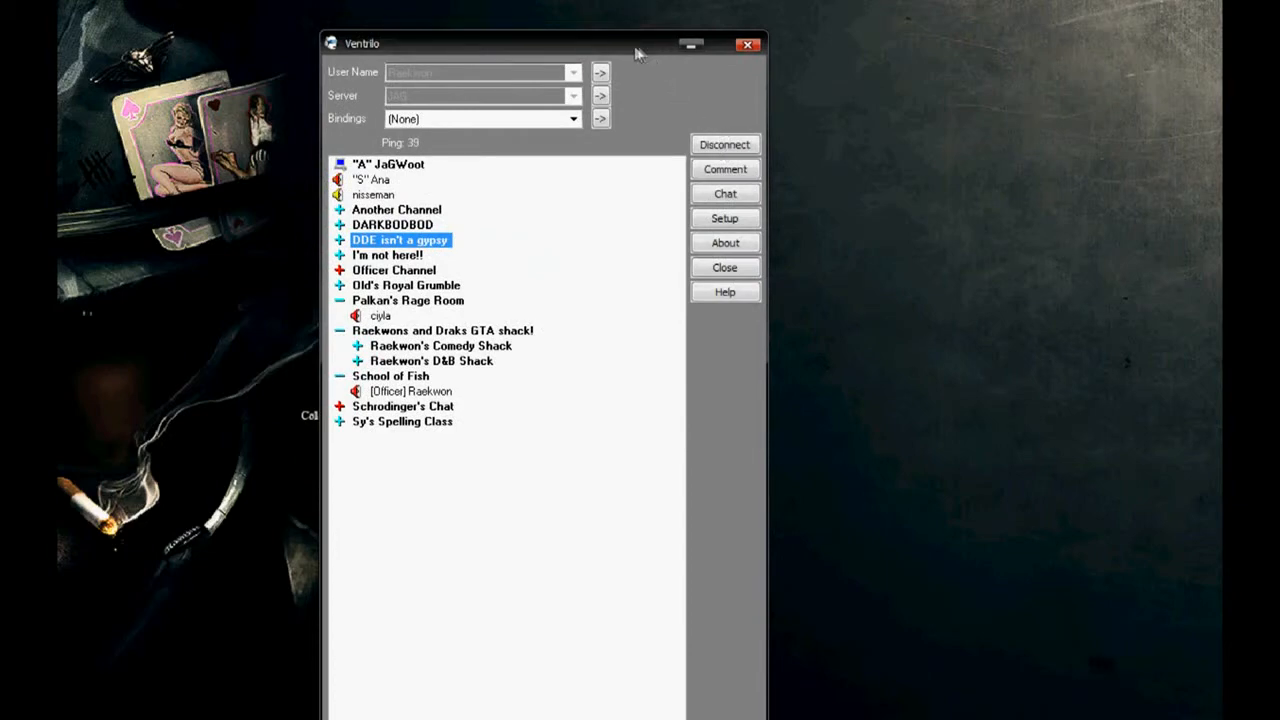
left_click_drag(630, 53, 610, 73)
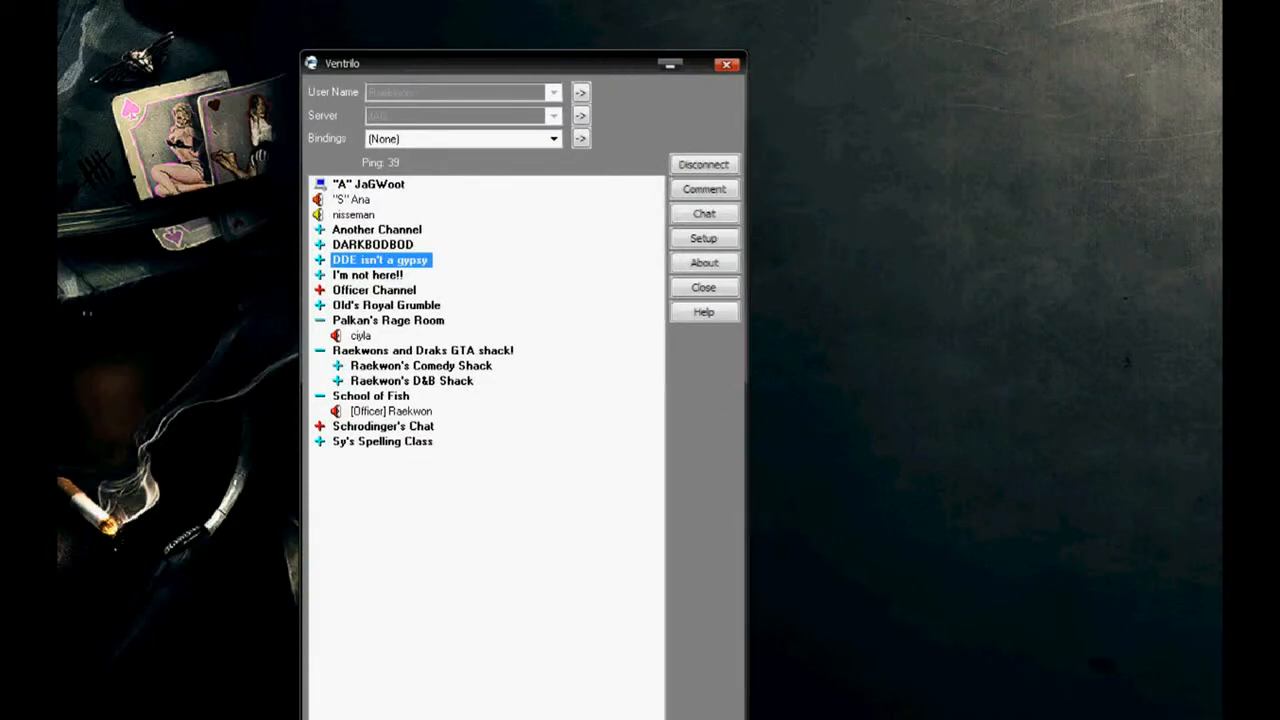
Step: Shrink the Ventrilo window and place it near the middle of the desktop
left_click_drag(747, 719, 703, 552)
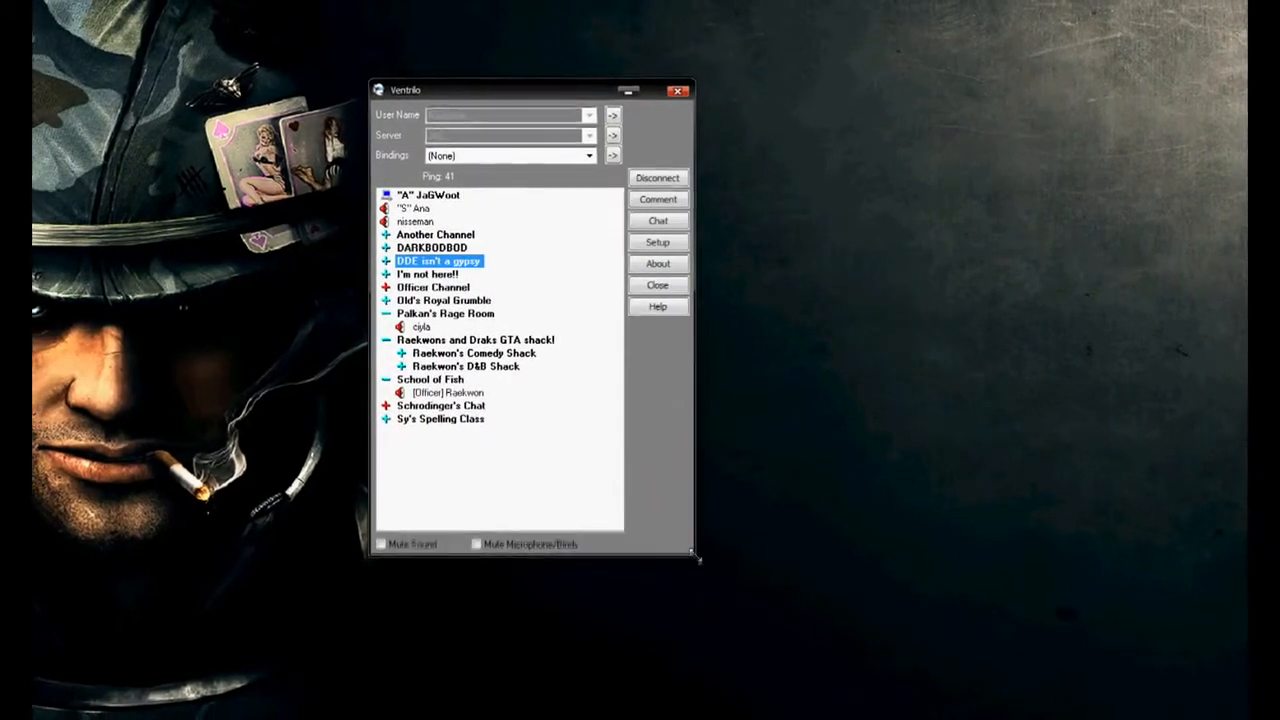
left_click_drag(540, 100, 672, 187)
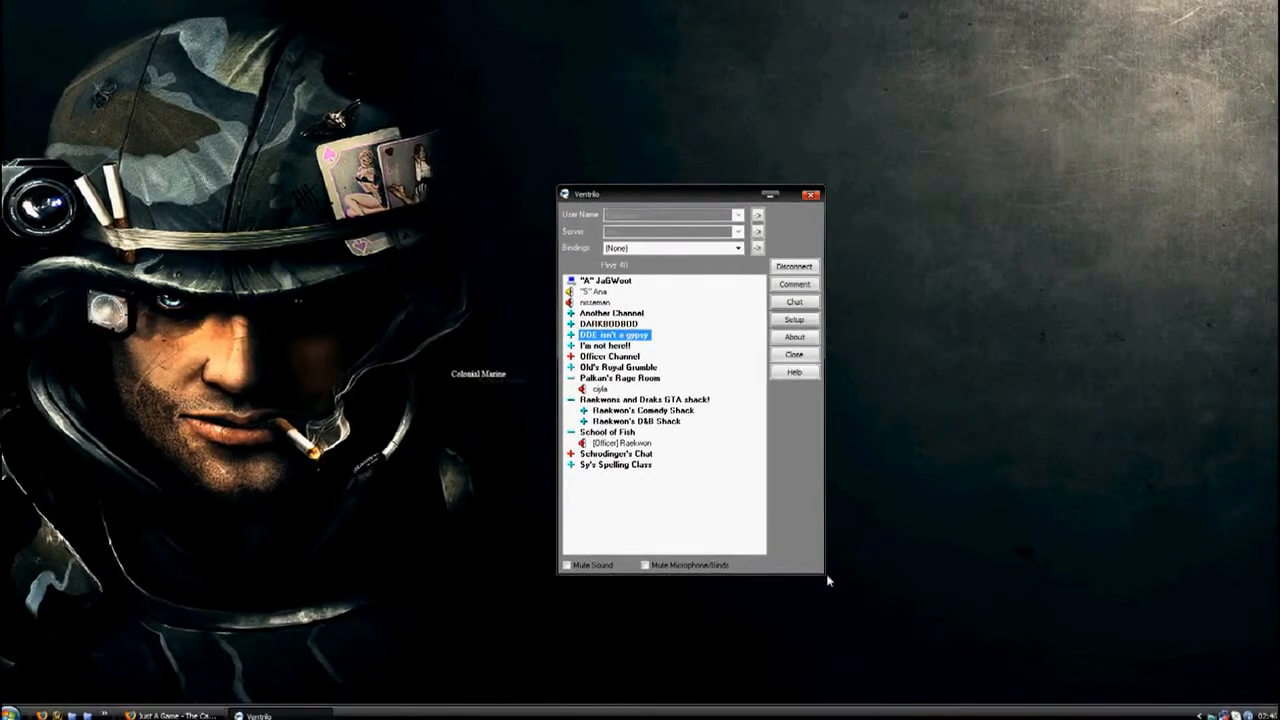
left_click_drag(826, 574, 788, 585)
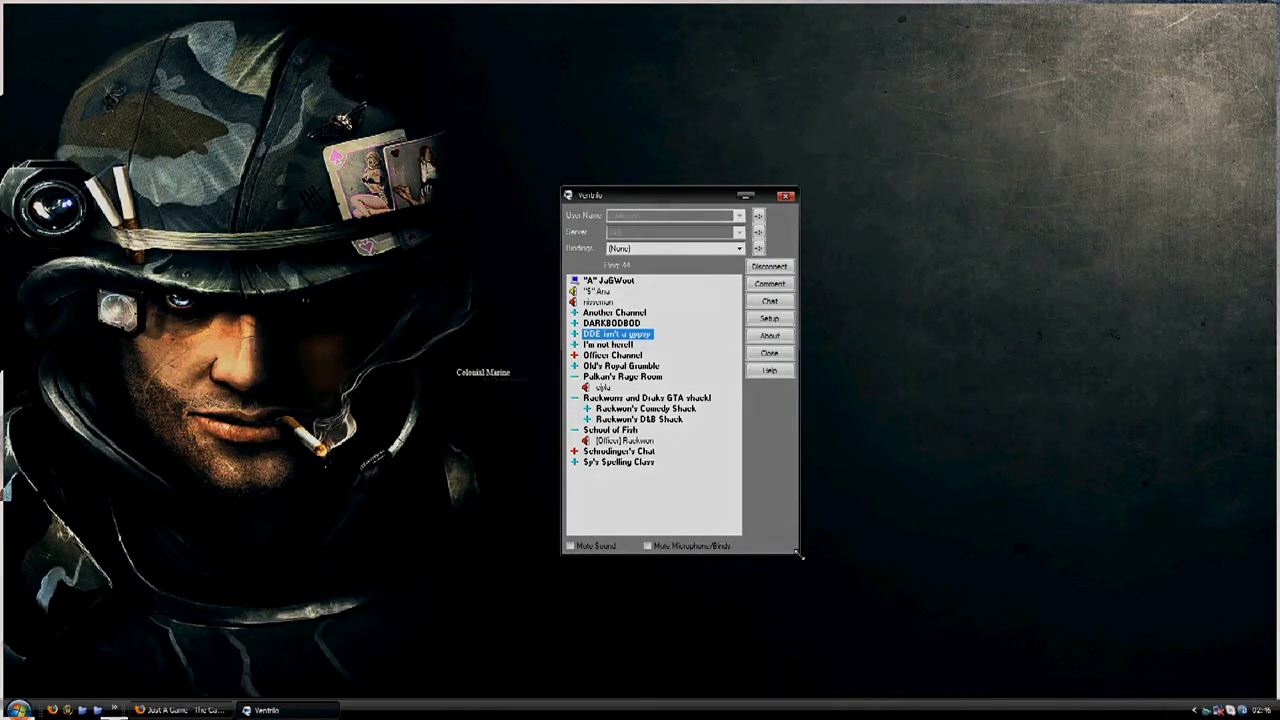
left_click_drag(798, 561, 815, 590)
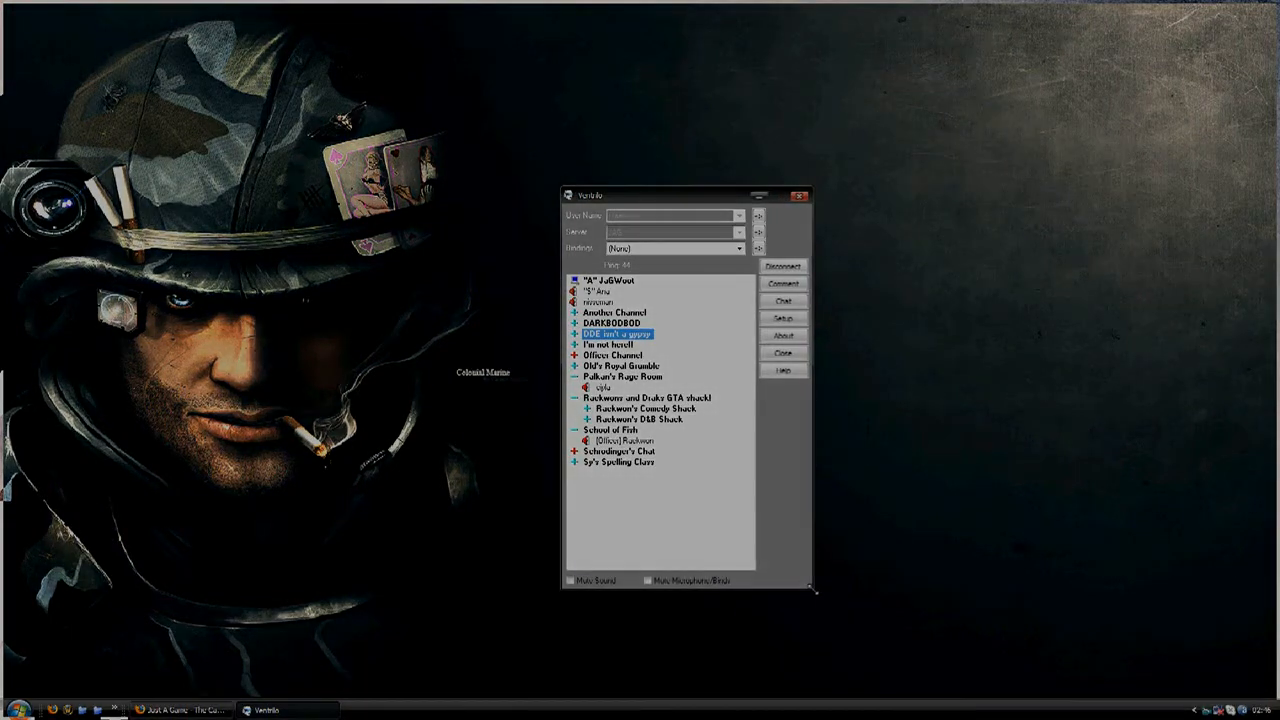
left_click_drag(648, 195, 621, 182)
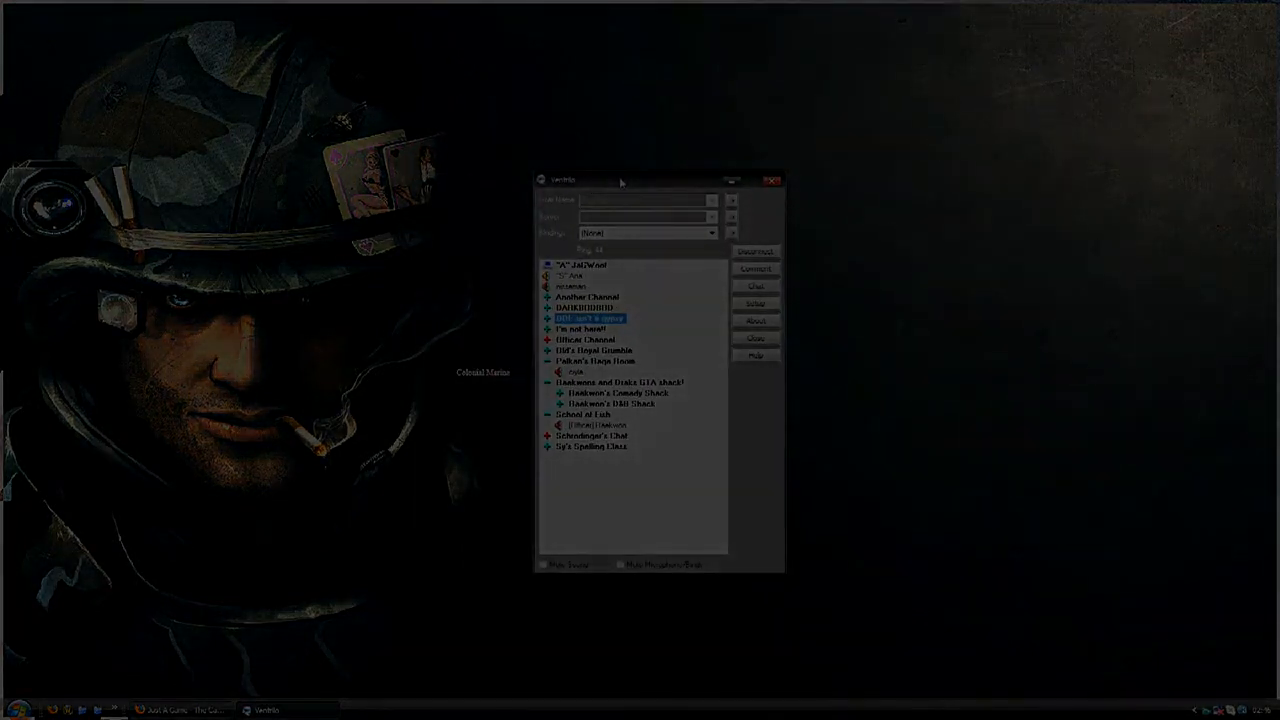